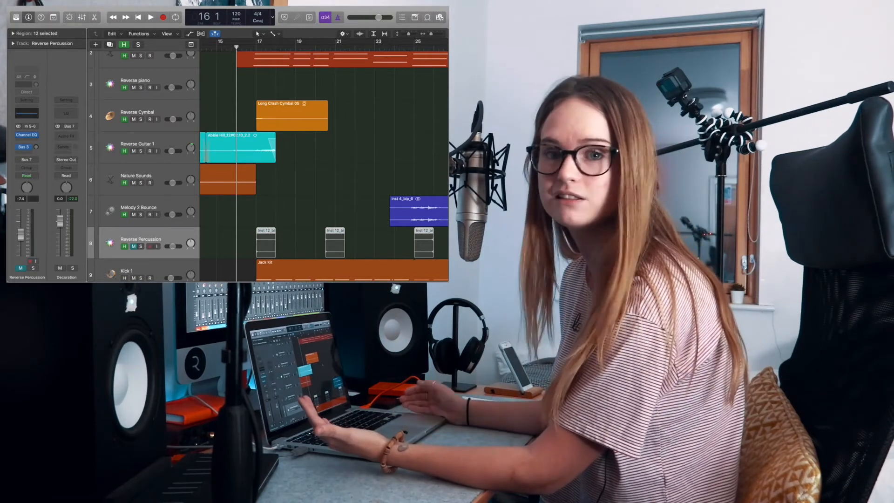
Play the arrangement from bar 16 to hear the transition with the Long Crash Cymbal 05 region.
scroll(324, 166, left, 3)
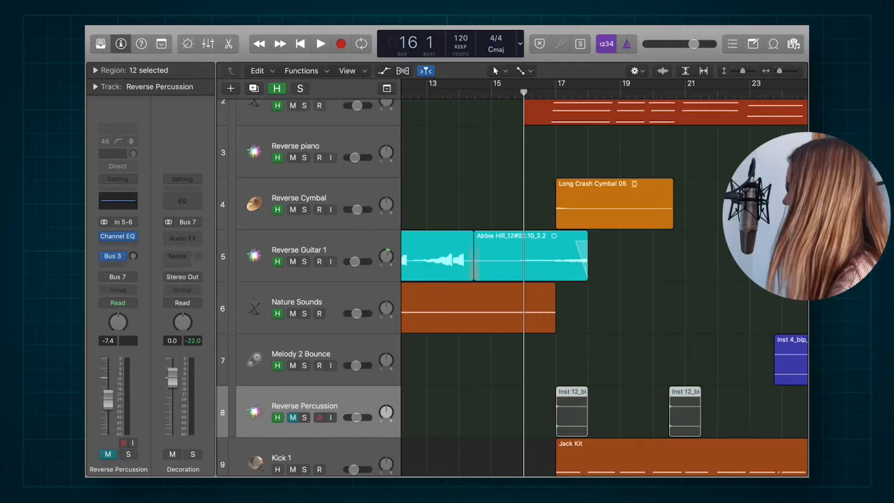
key(space)
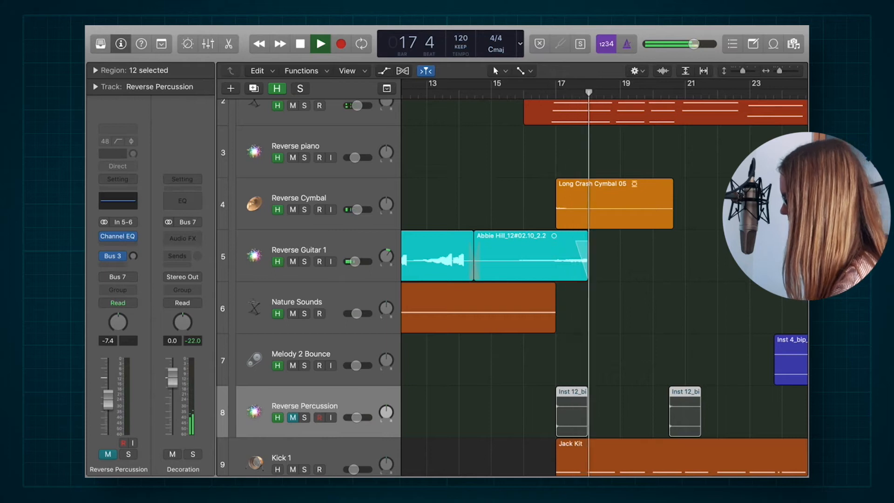
key(space)
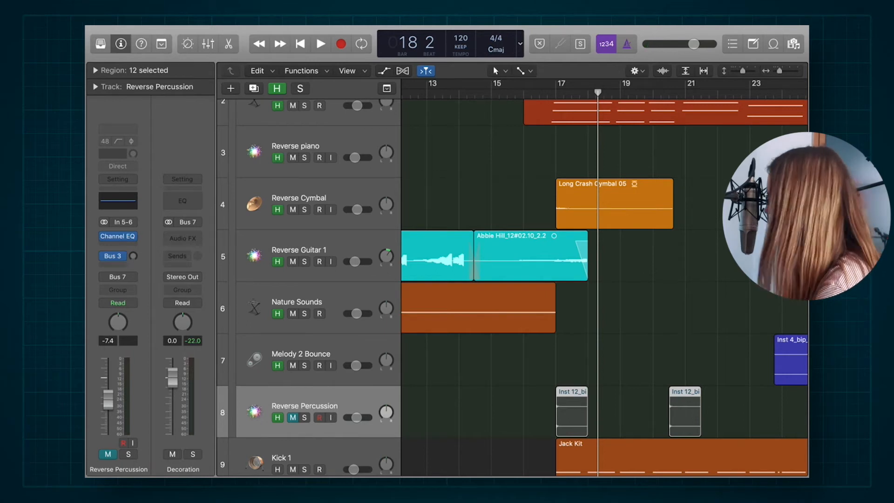
Reverse the Long Crash Cymbal 05 region and move it earlier so its end sits near bar 17.
click(615, 204)
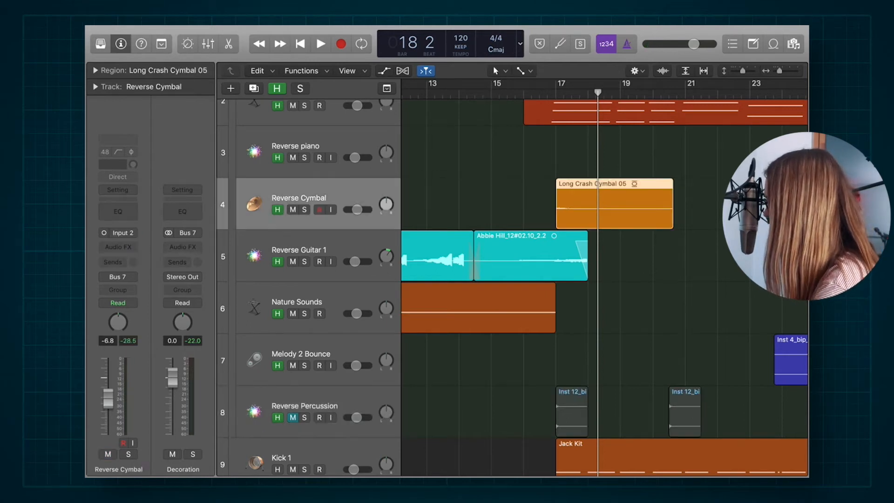
click(95, 71)
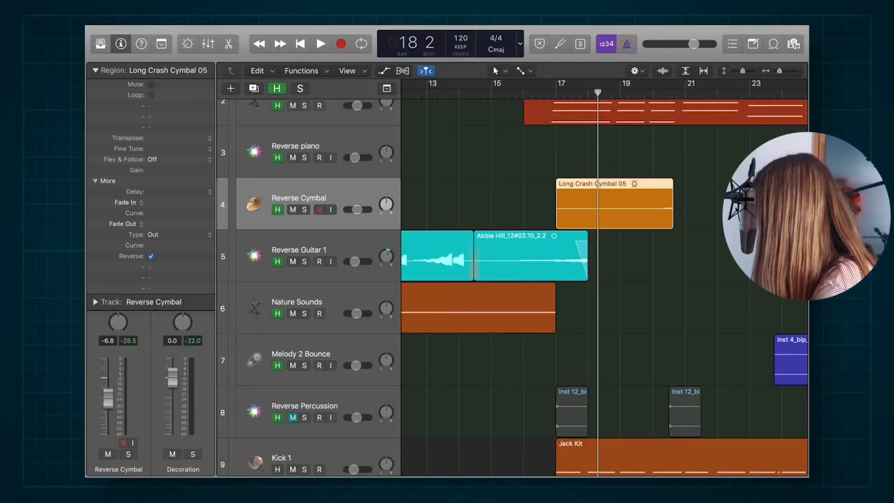
drag(593, 228, 479, 228)
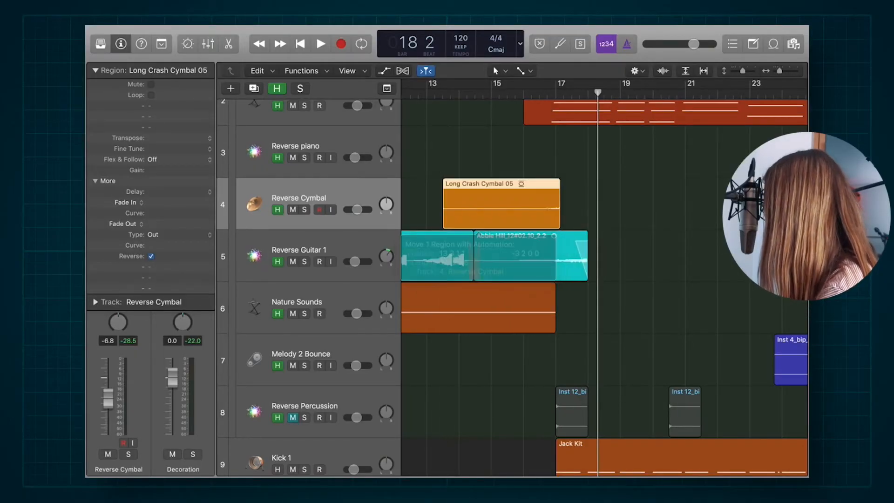
Align the end of the reversed cymbal region with bar 17, give it a fade-in of 2775 and audition it.
drag(537, 164, 601, 266)
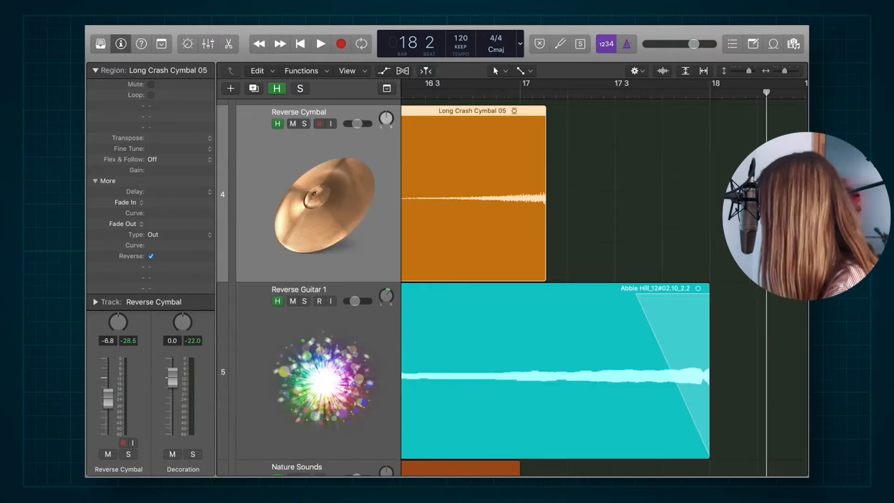
drag(518, 261, 492, 260)
ctrl+alt+click(582, 214)
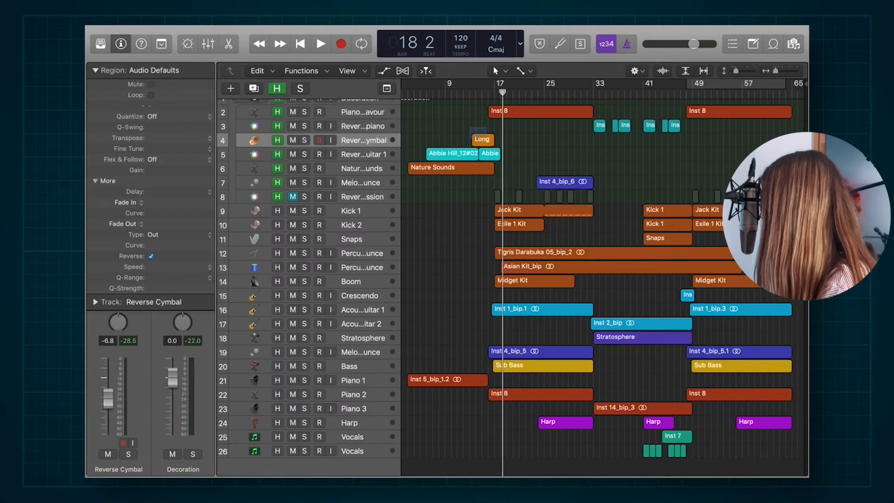
drag(470, 127, 564, 190)
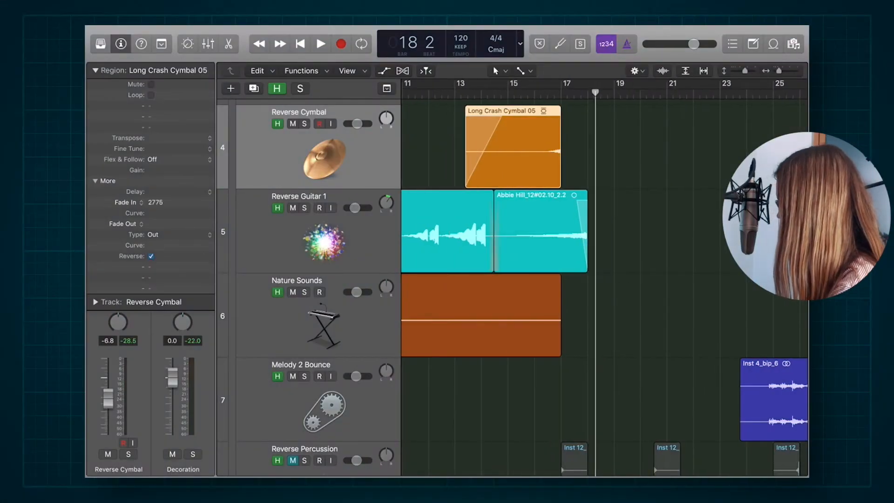
key(space)
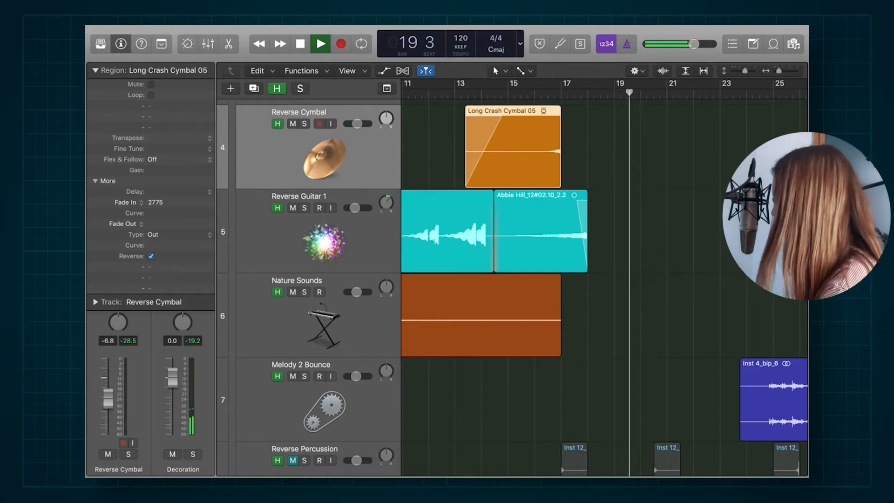
key(space)
Unmute the Reverse Percussion track and solo it while playing from bar 16 beat 3.
scroll(605, 287, right, 1)
scroll(604, 287, down, 1)
scroll(604, 287, down, 5)
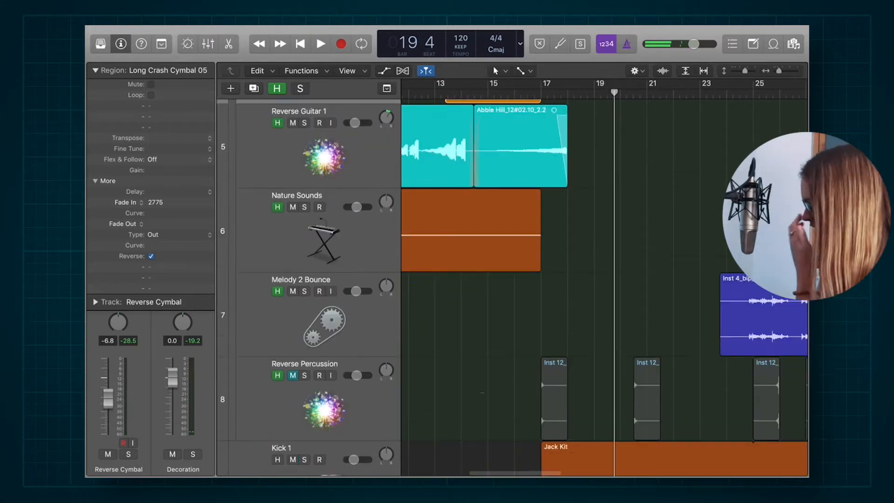
scroll(605, 287, down, 4)
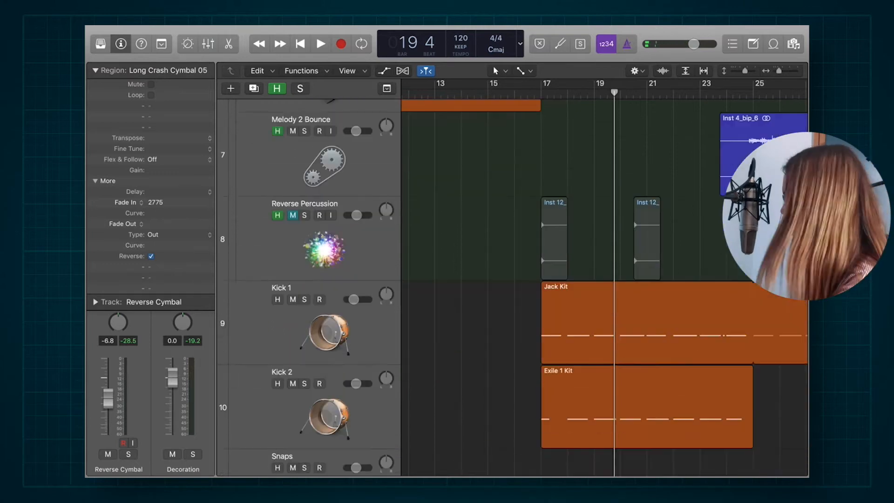
scroll(604, 287, right, 3)
scroll(604, 287, left, 2)
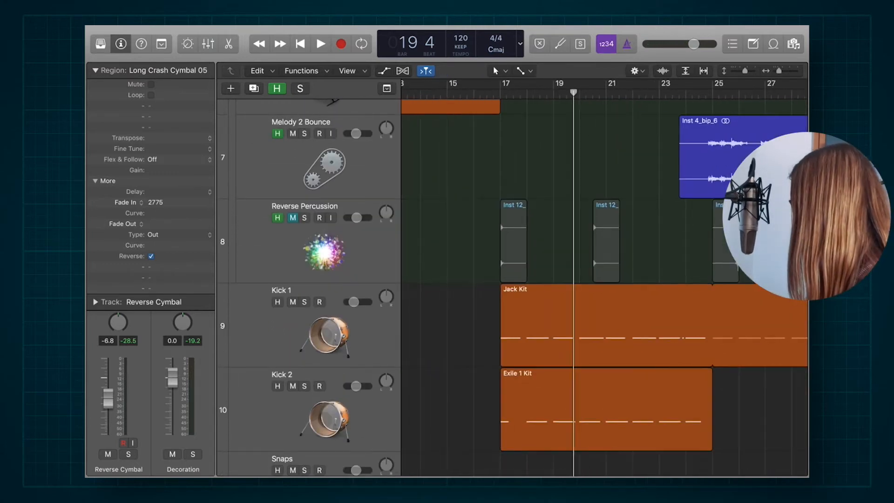
click(487, 94)
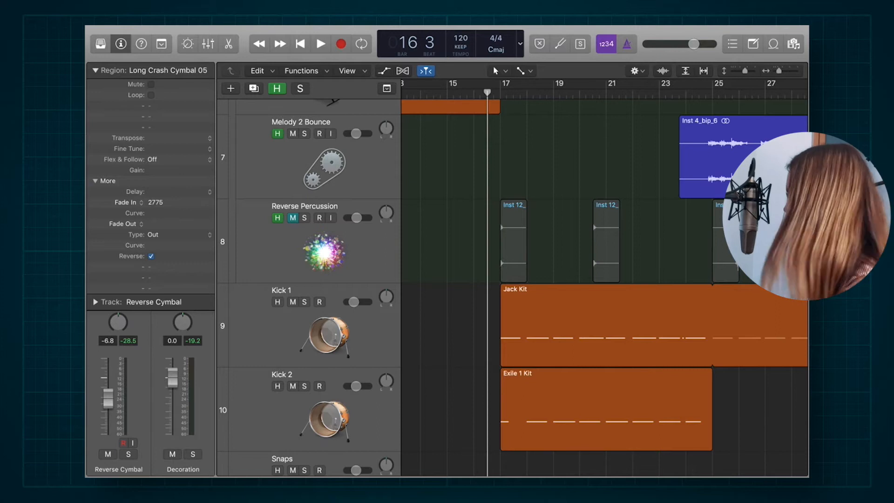
key(ctrl+m)
key(space)
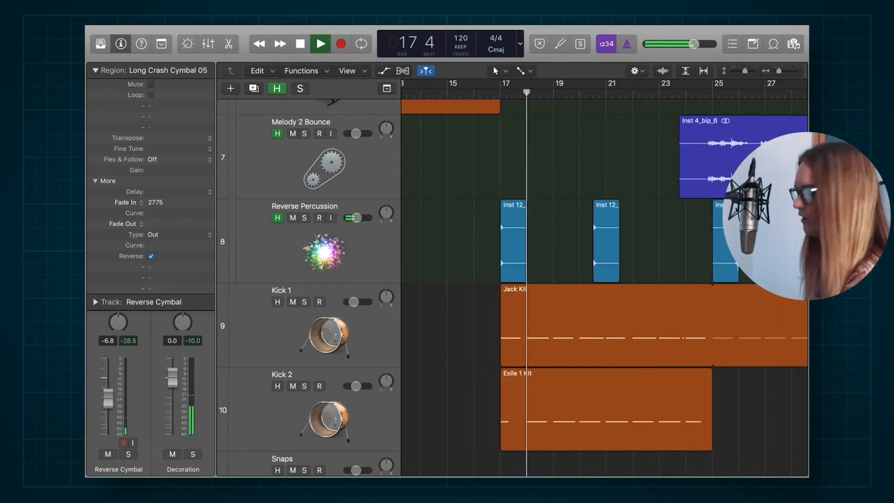
key(ctrl+s)
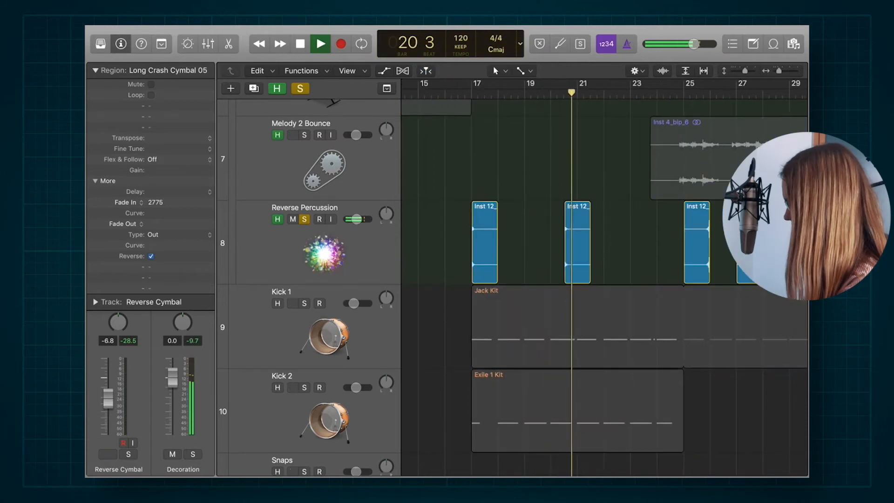
key(space)
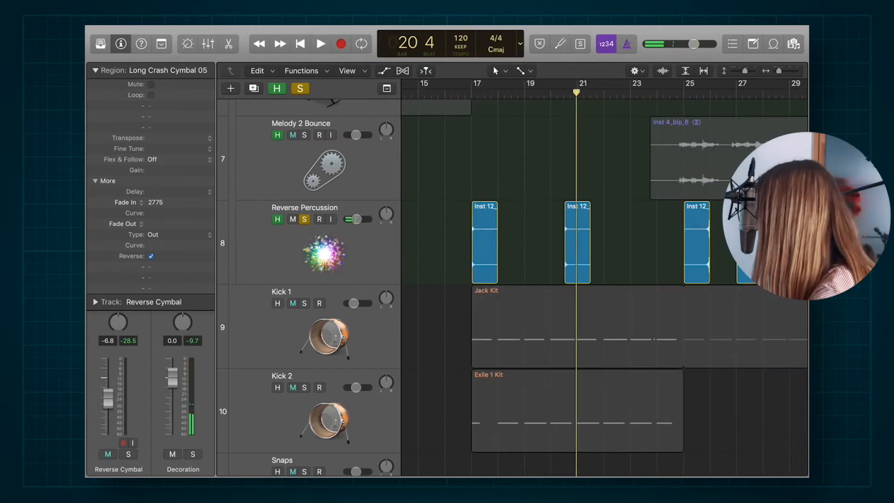
Raise the Bus 3 send level on the Reverse Percussion track and audition the percussion with reverb.
click(325, 247)
click(95, 70)
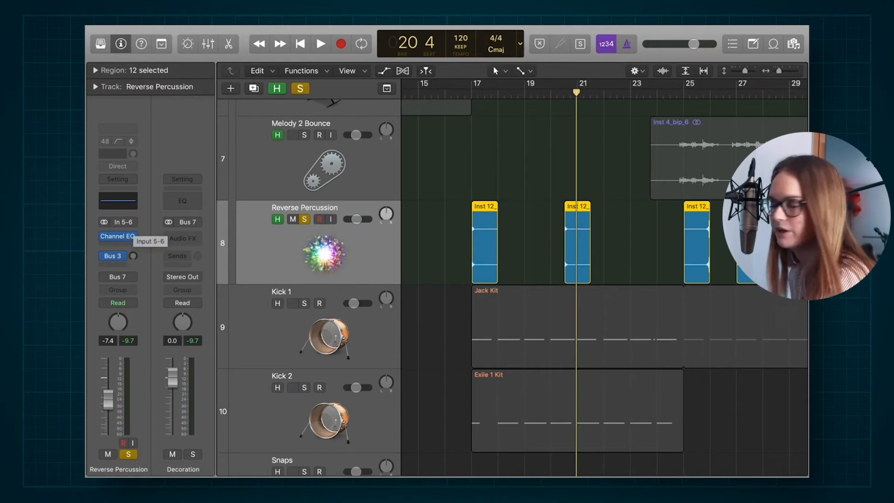
click(133, 256)
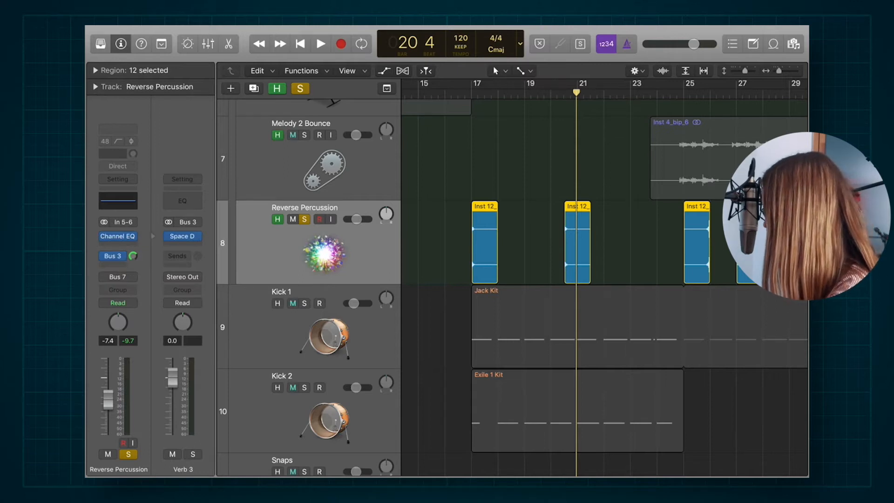
key(space)
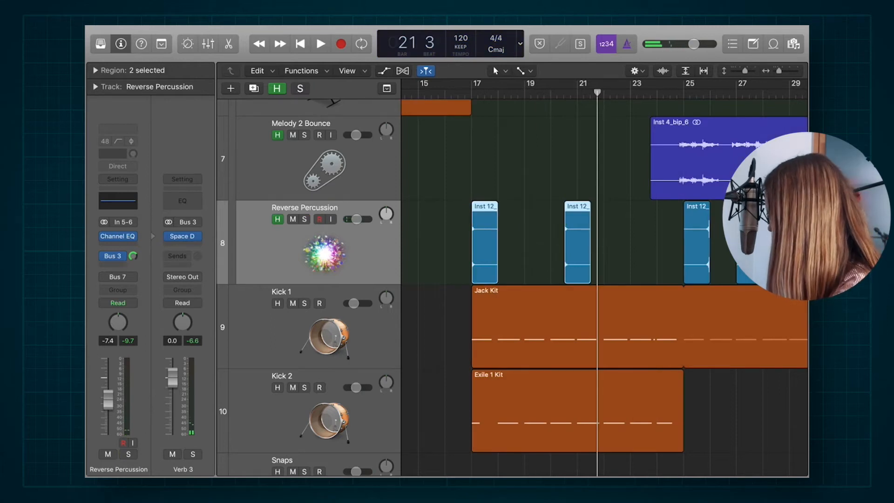
Reverse the two selected Reverse Percussion regions and lower the track's volume to -20.5 dB during playback from bar 16.
click(95, 70)
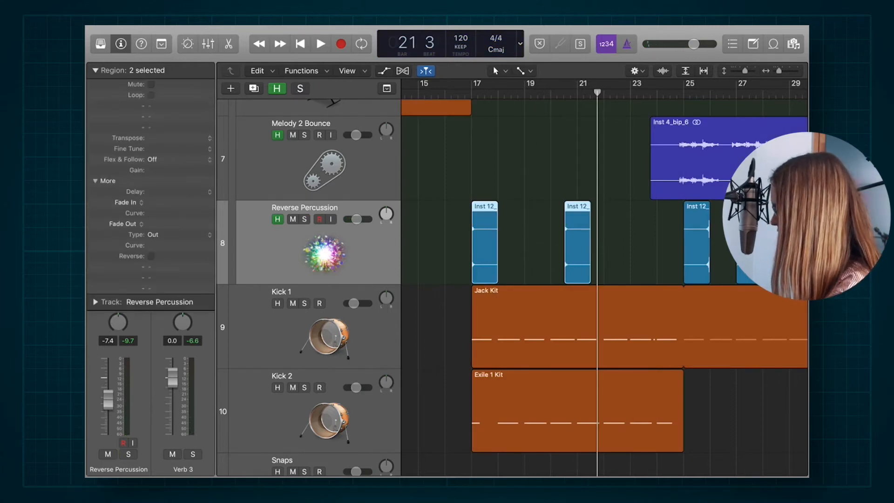
click(419, 94)
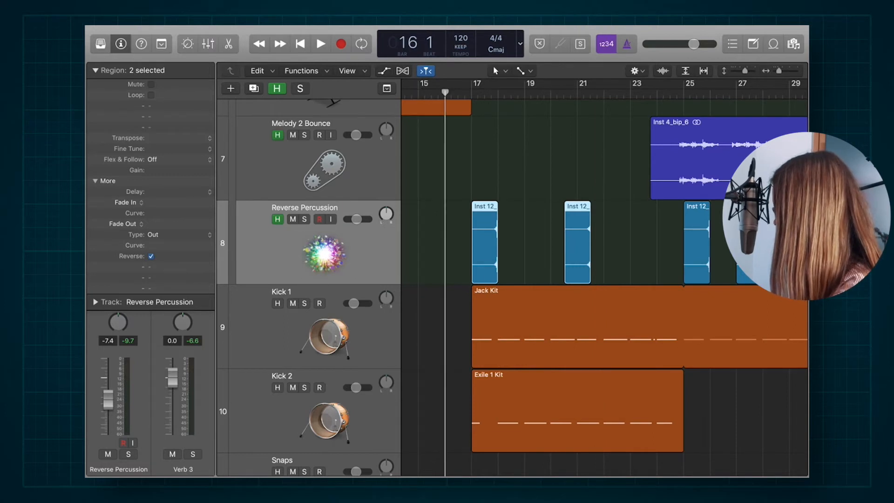
mouse_move(357, 219)
key(space)
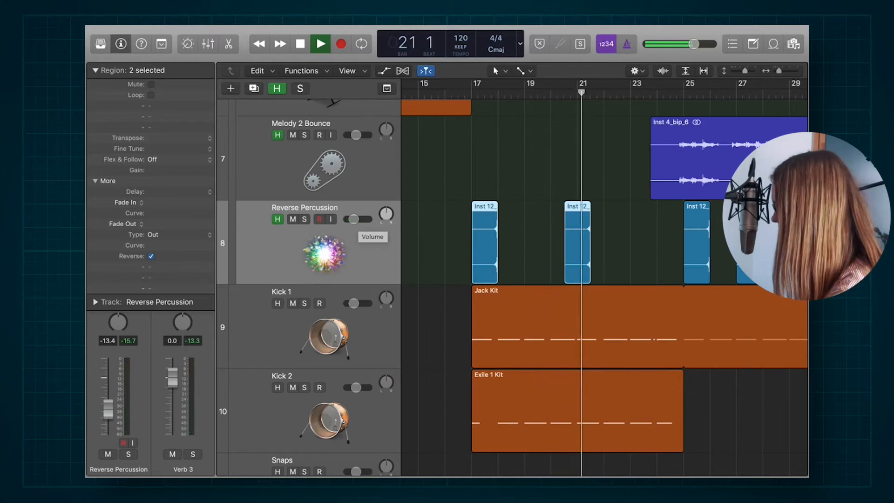
drag(354, 219, 350, 219)
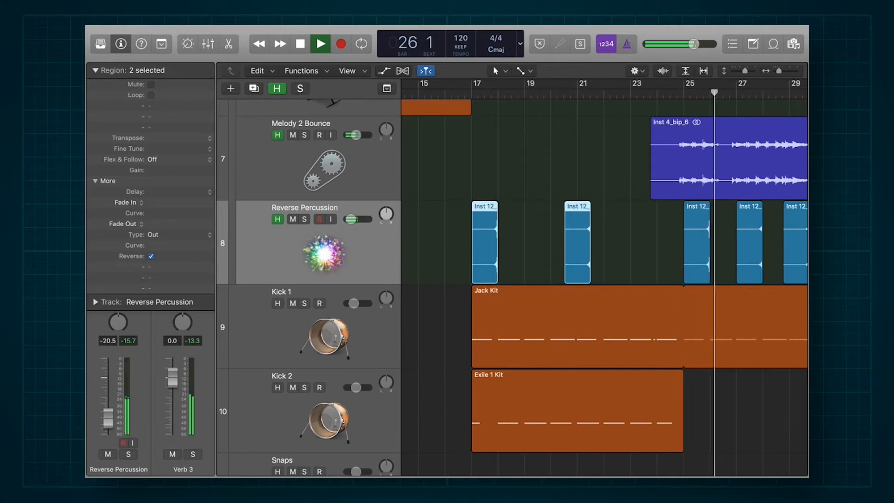
Examine the Space Designer reverb settings on the Verb 3 bus during playback.
click(95, 70)
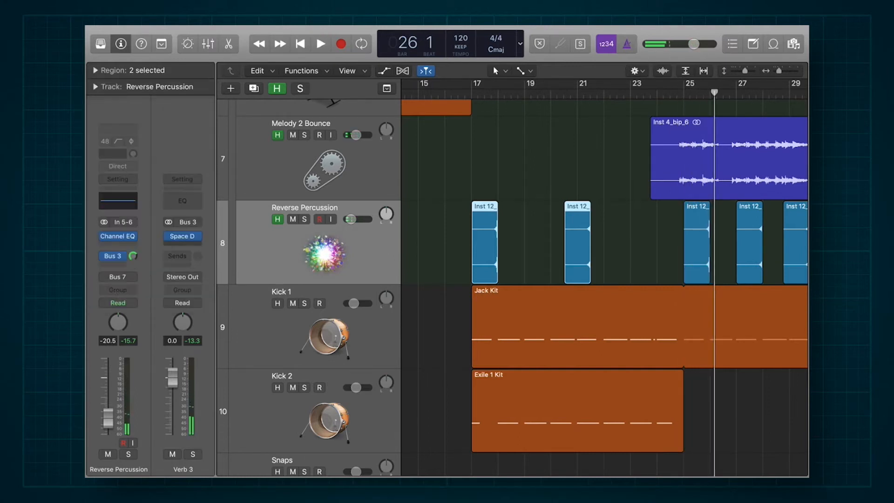
key(space)
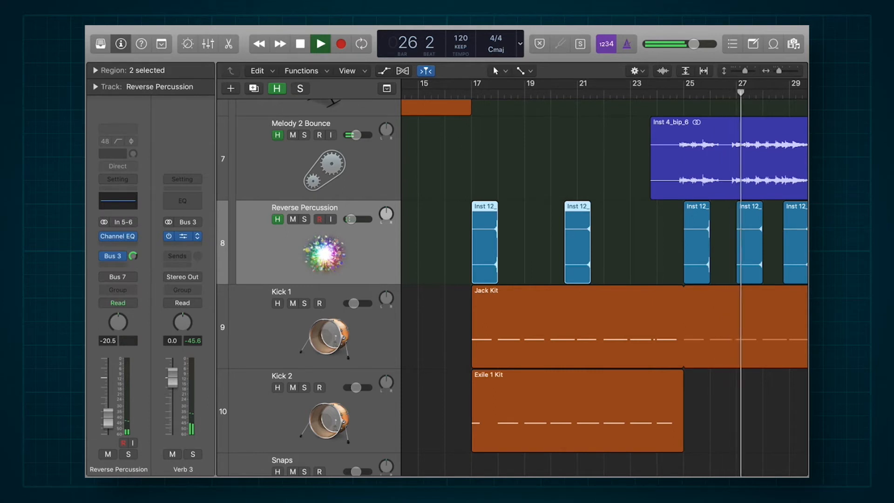
click(183, 236)
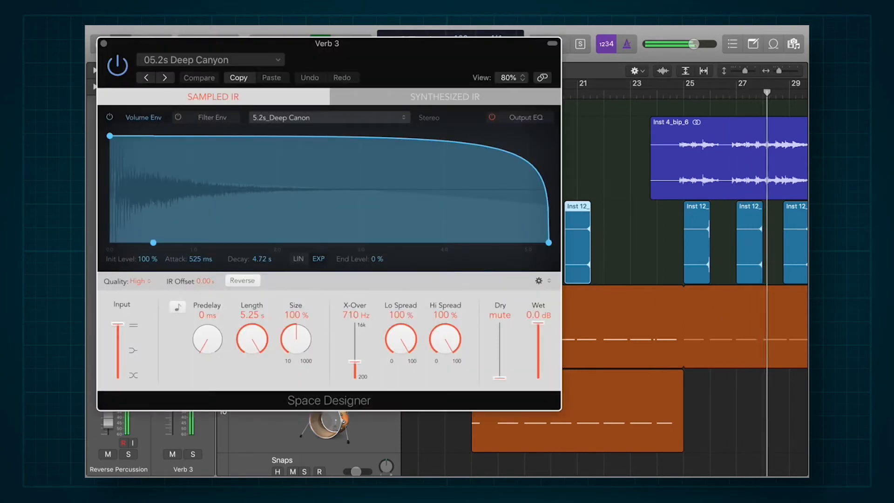
drag(327, 43, 414, 78)
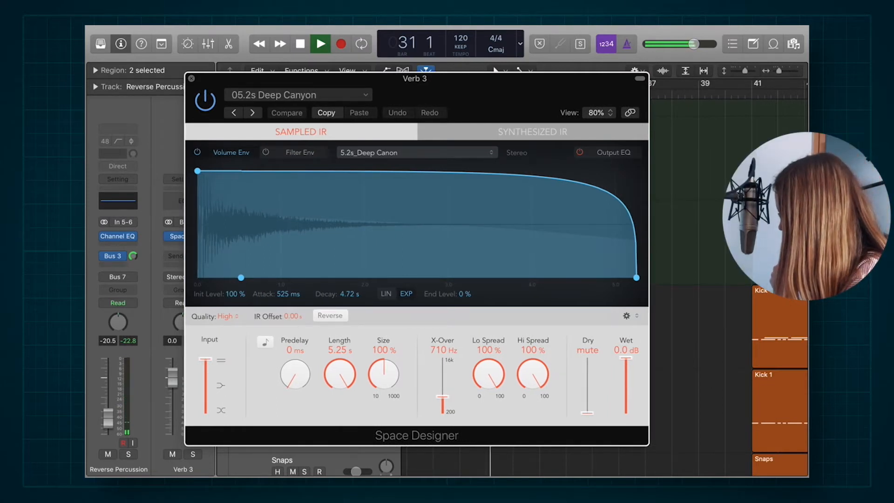
key(super+w)
Examine the reversed cymbal, guitar, percussion and piano regions along the arrangement during playback.
scroll(606, 279, left, 10)
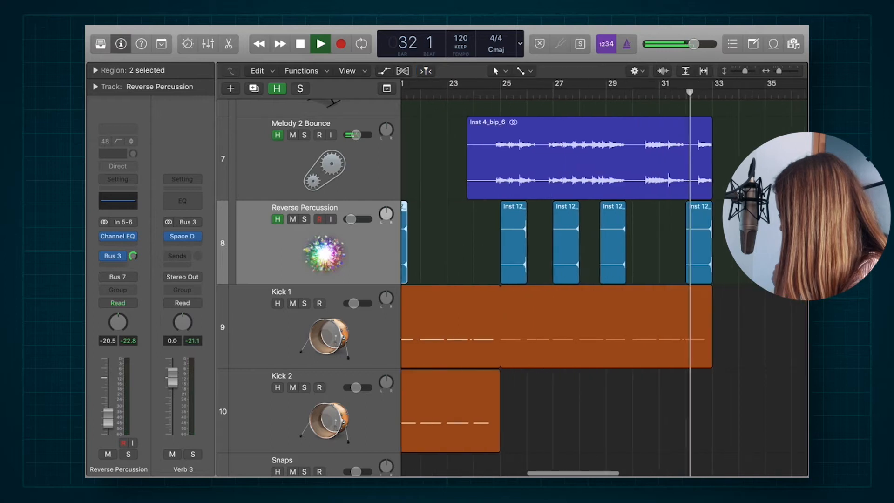
scroll(605, 280, left, 3)
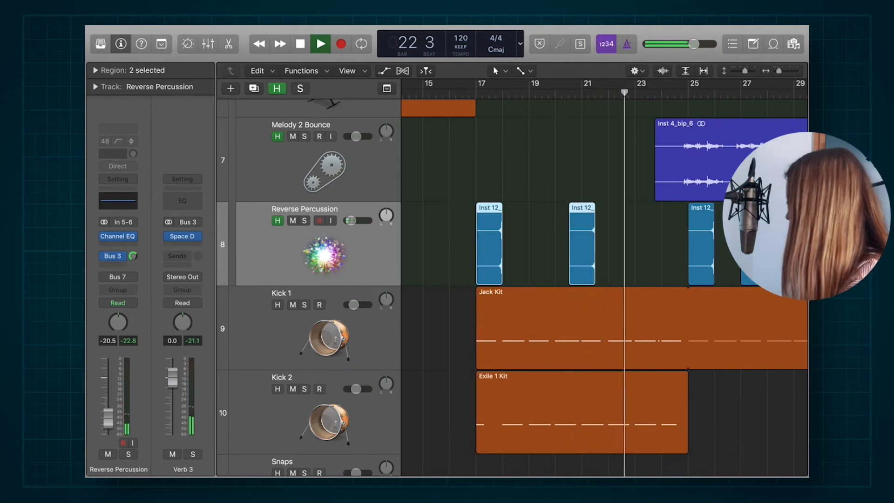
scroll(605, 279, up, 5)
scroll(605, 279, left, 4)
scroll(513, 280, up, 3)
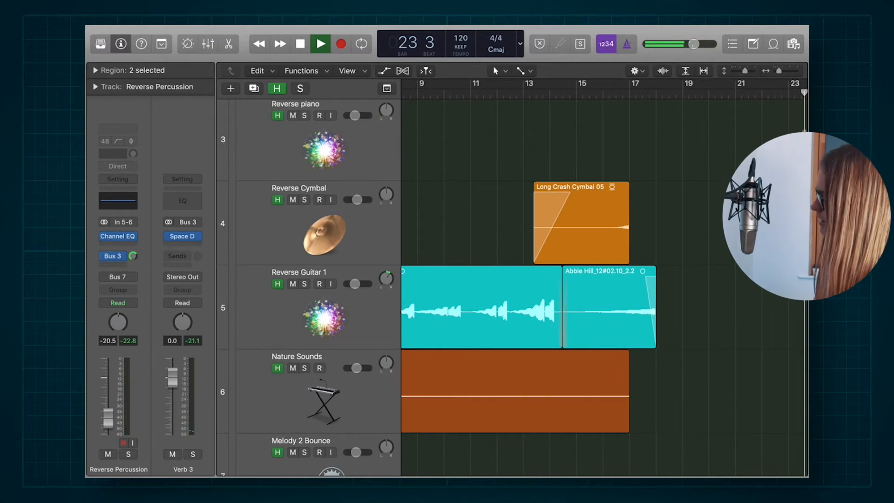
scroll(605, 279, right, 3)
scroll(605, 279, down, 5)
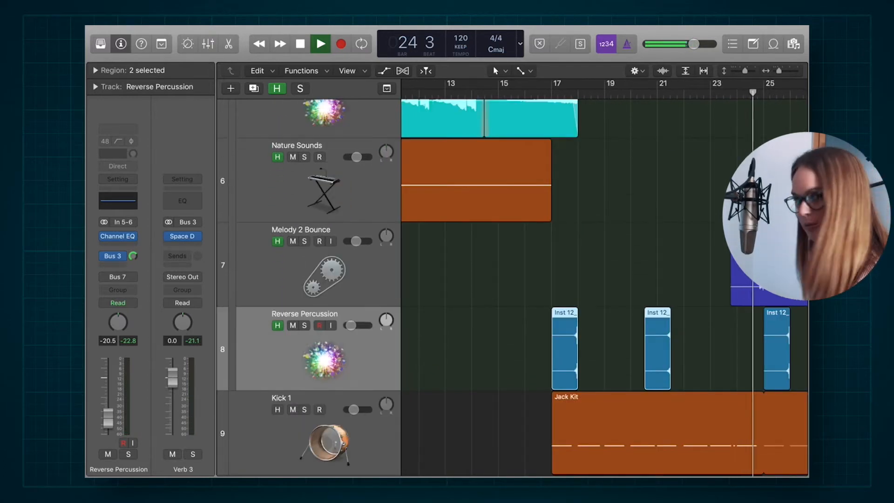
scroll(605, 279, right, 6)
scroll(605, 279, down, 3)
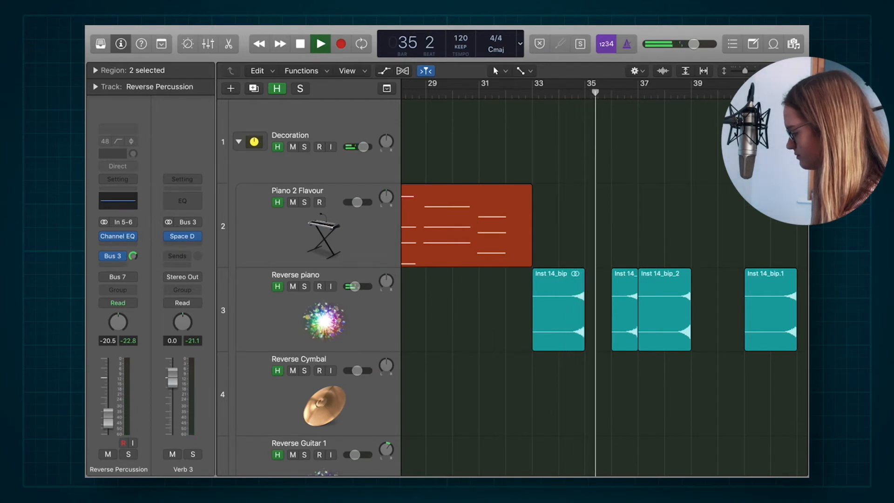
Select the Reverse piano track and open its audio effect plug-in.
click(318, 310)
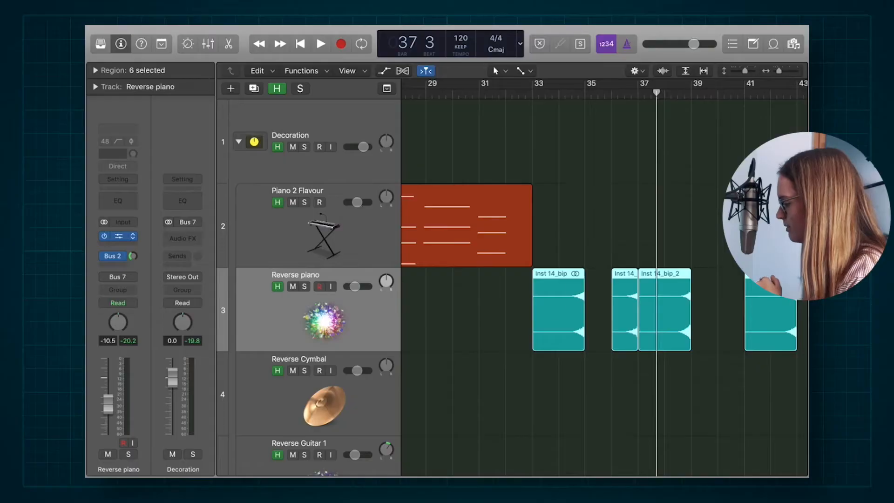
click(119, 237)
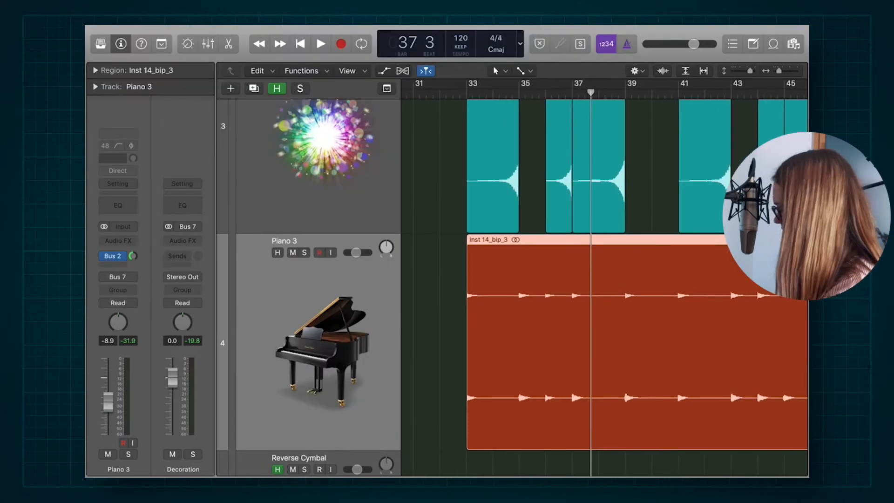
Listen to the Reverse piano and Piano 3 tracks together from just before bar 33, and turn off their solo.
click(453, 93)
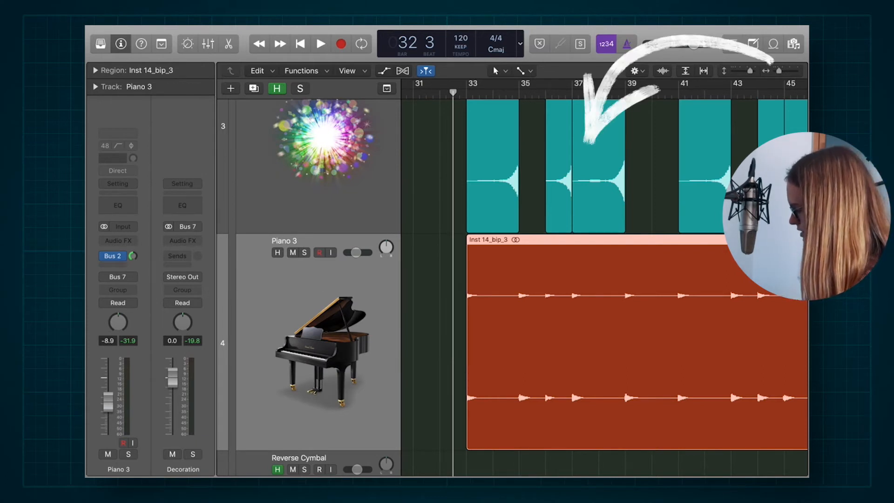
scroll(467, 289, up, 5)
key(space)
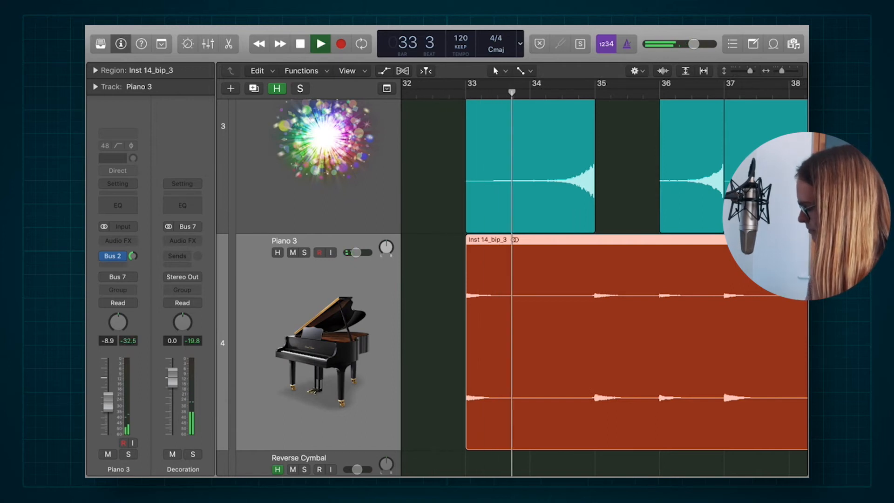
scroll(606, 279, up, 3)
key(space)
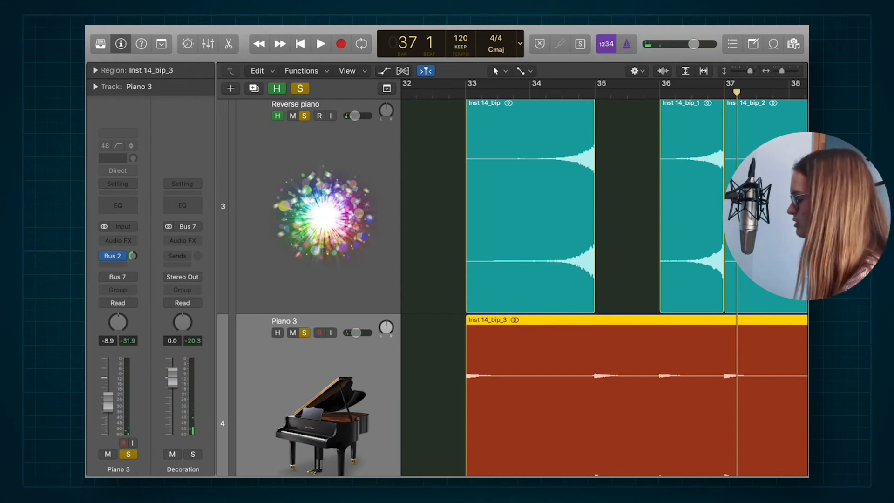
click(300, 89)
scroll(512, 287, down, 6)
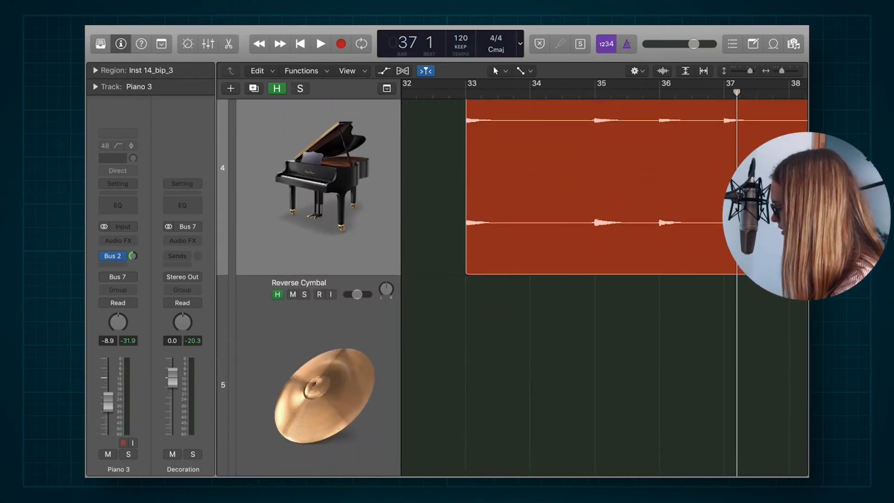
Examine the Reverse Cymbal, Reverse Guitar 1 and Reverse Percussion regions across the arrangement.
key(z)
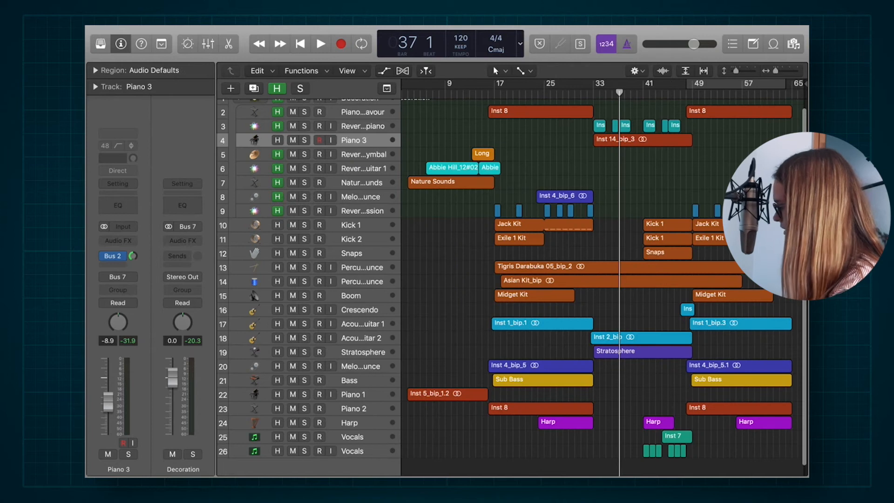
drag(415, 149, 554, 237)
scroll(553, 238, left, 2)
scroll(553, 237, down, 5)
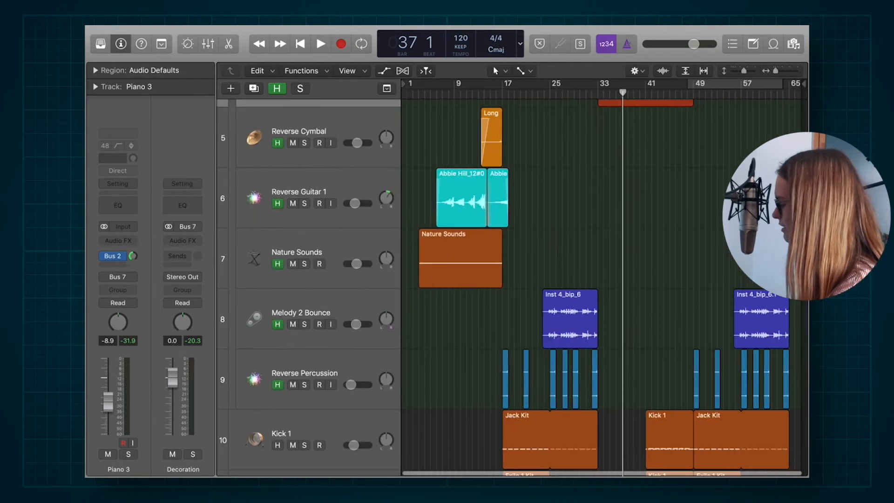
key(super+Right)
key(super+Right)
key(super+Right)
key(super+Right)
key(super+Right)
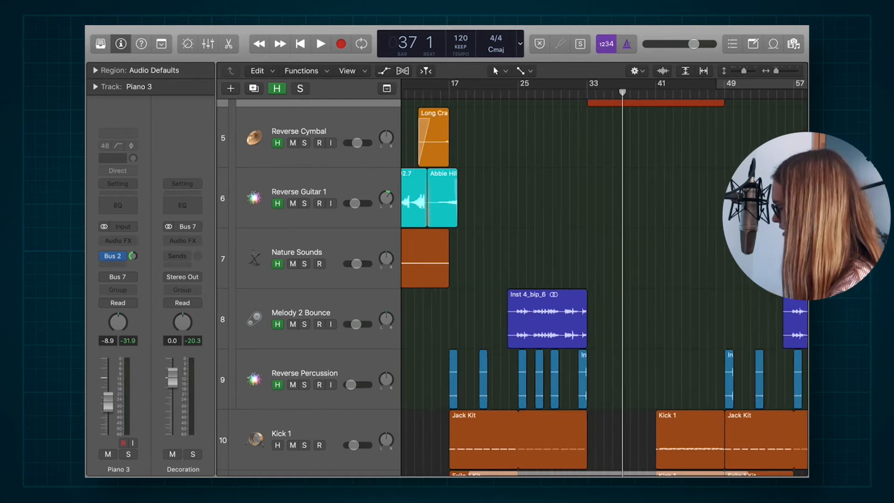
scroll(605, 287, left, 20)
scroll(605, 287, right, 3)
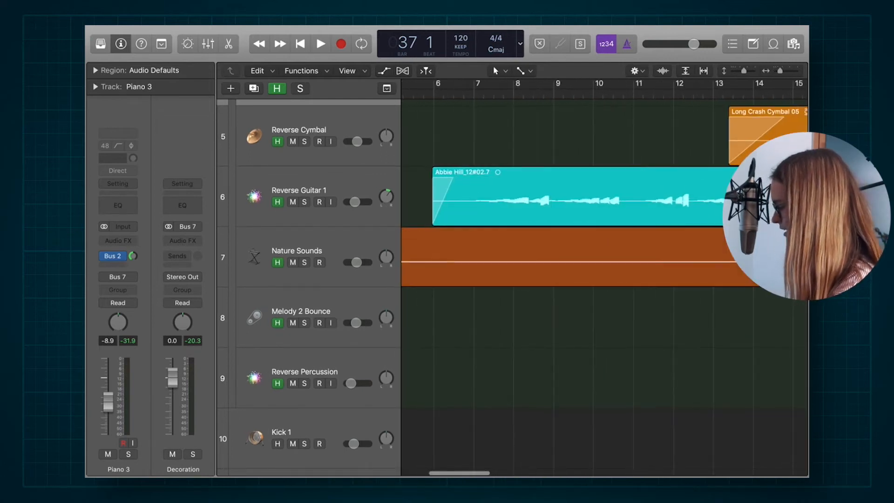
key(super+Left)
key(super+Left)
key(super+Left)
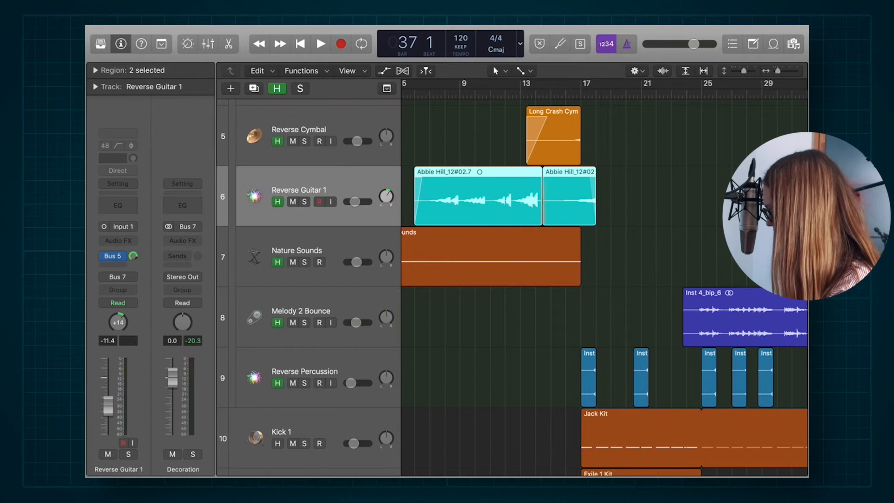
Duplicate the Reverse Guitar 1 track, copy its two regions onto the duplicate and delete the second copy.
key(super+d)
drag(619, 212, 494, 254)
click(638, 257)
click(569, 256)
key(BackSpace)
Extend the copied guitar region at both ends, turn off its Reverse setting and shift it slightly along the track.
drag(542, 280, 598, 279)
drag(414, 280, 368, 279)
click(95, 70)
click(151, 257)
mouse_move(534, 261)
mouse_down()
mouse_move(572, 261)
mouse_move(548, 261)
mouse_up()
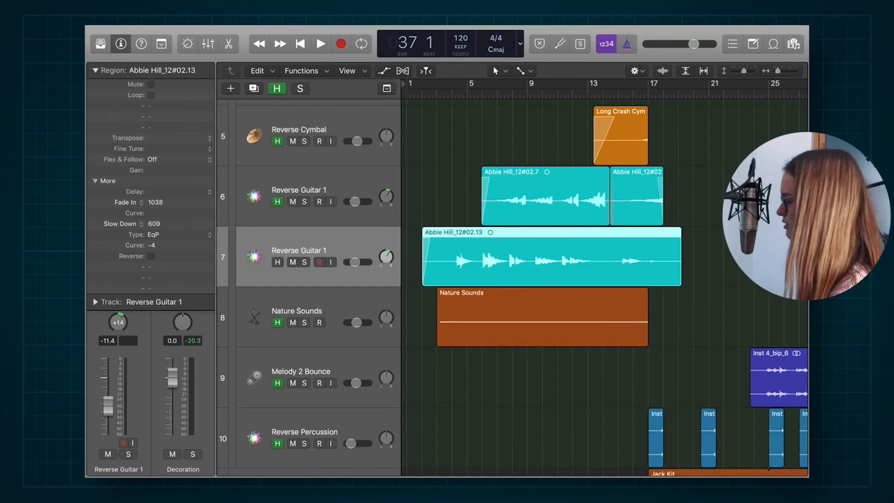
Listen to the copied guitar region playing forwards with its track soloed.
key(s)
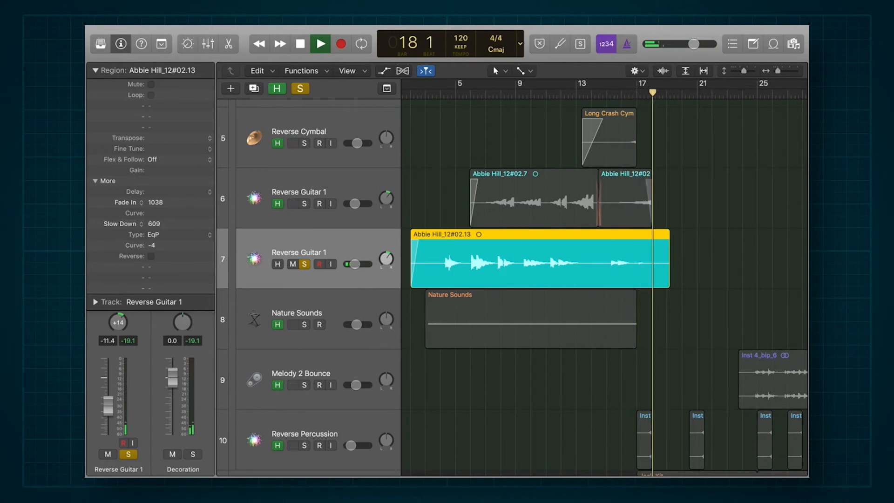
key(space)
scroll(604, 280, left, 1)
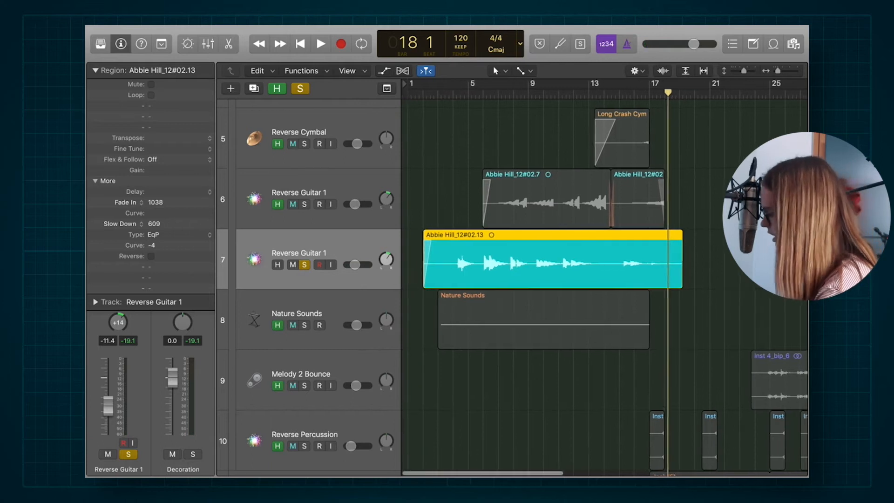
key(s)
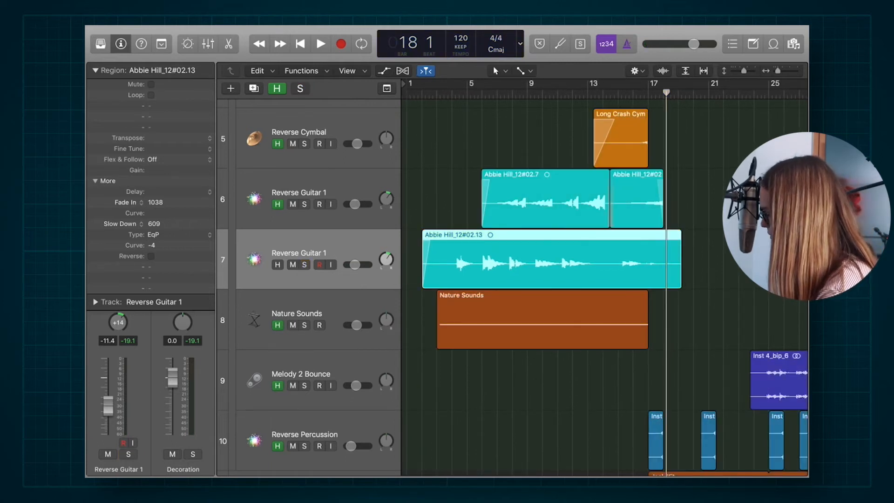
Reverse the copied guitar region again and trim its start to line up with the original reversed region above.
scroll(513, 279, up, 2)
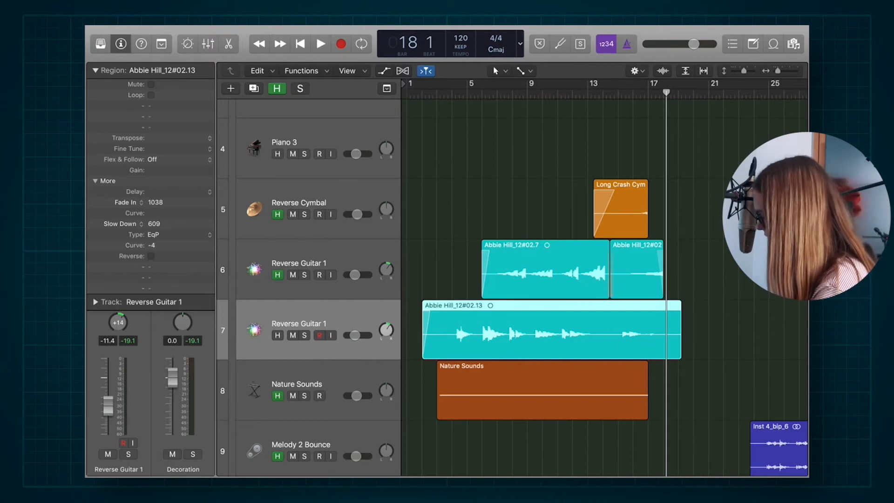
scroll(512, 279, down, 2)
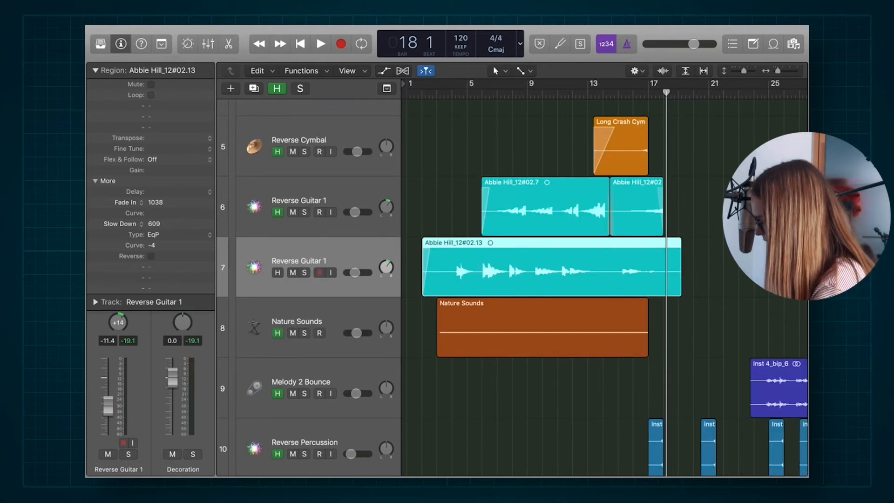
drag(580, 281, 566, 280)
drag(408, 289, 482, 298)
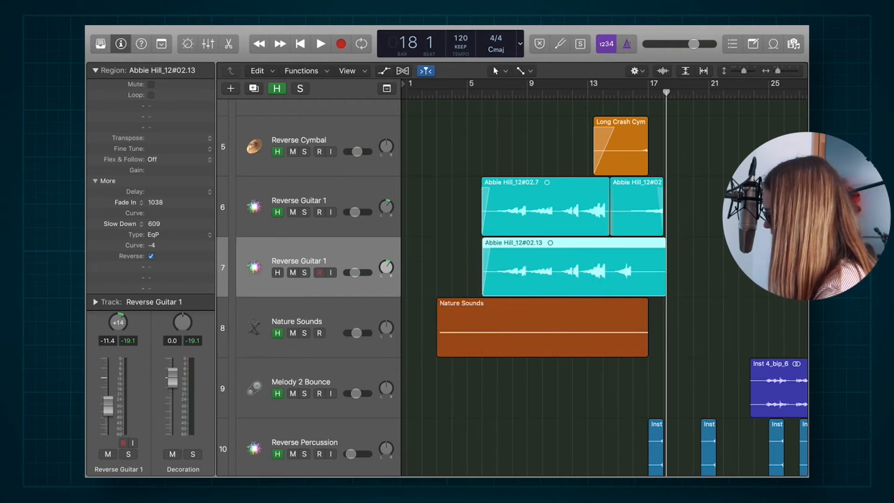
Solo the duplicated Reverse Guitar 1 track and listen to its unedited reversed region from bar 5.
click(305, 212)
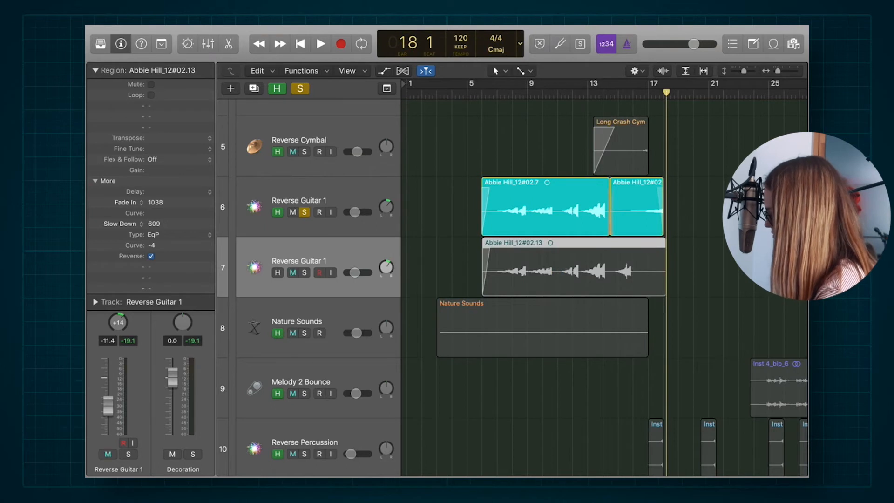
click(304, 212)
click(304, 273)
key(space)
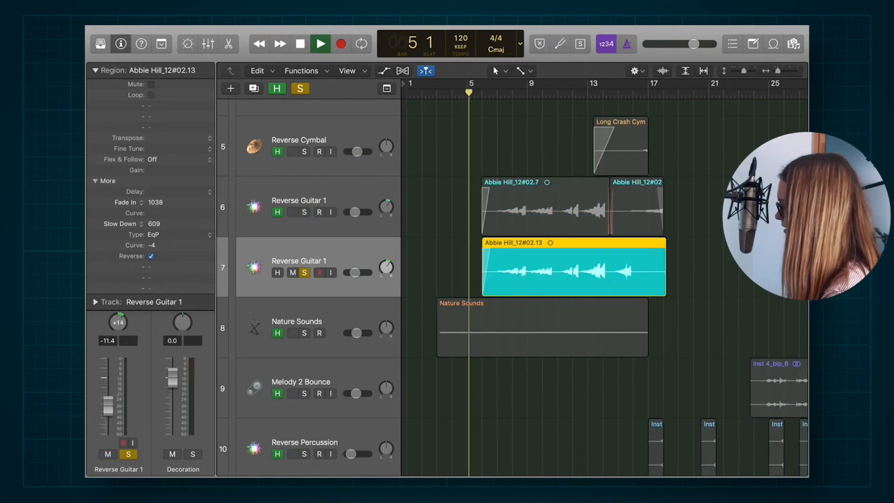
key(period)
key(period)
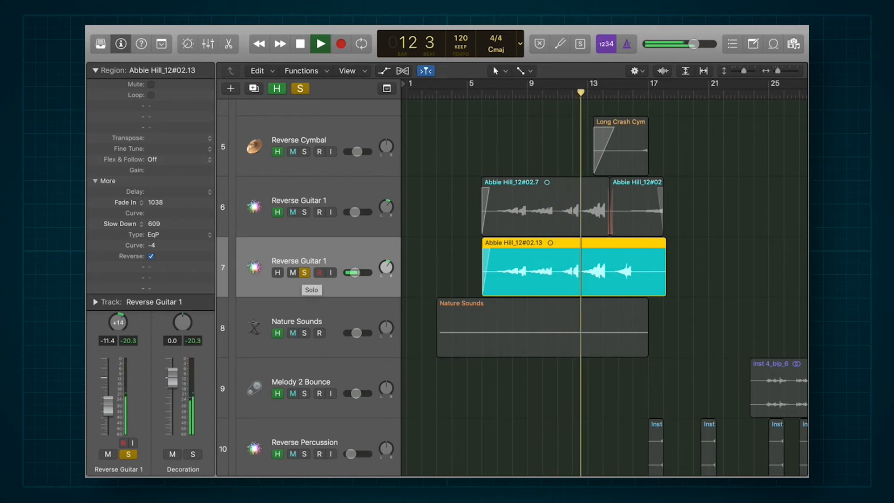
key(space)
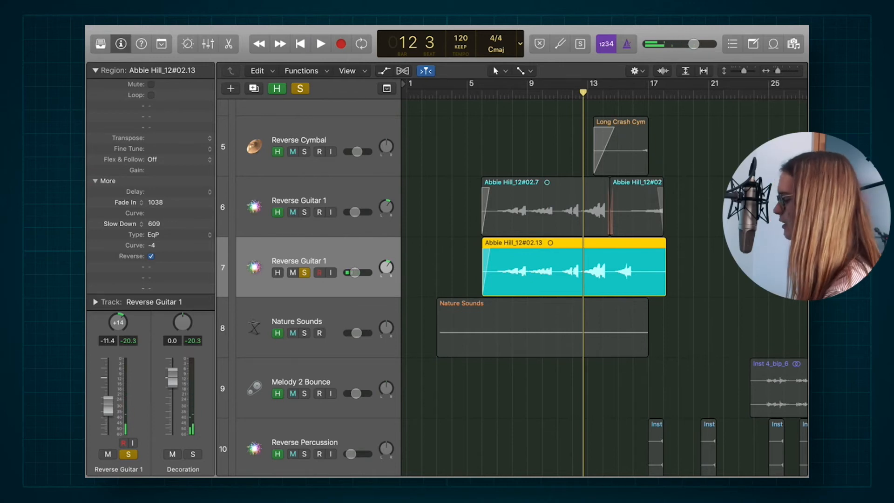
Unsolo and mute the duplicated guitar track, and play the original Reverse Guitar 1 regions with the other tracks.
click(303, 200)
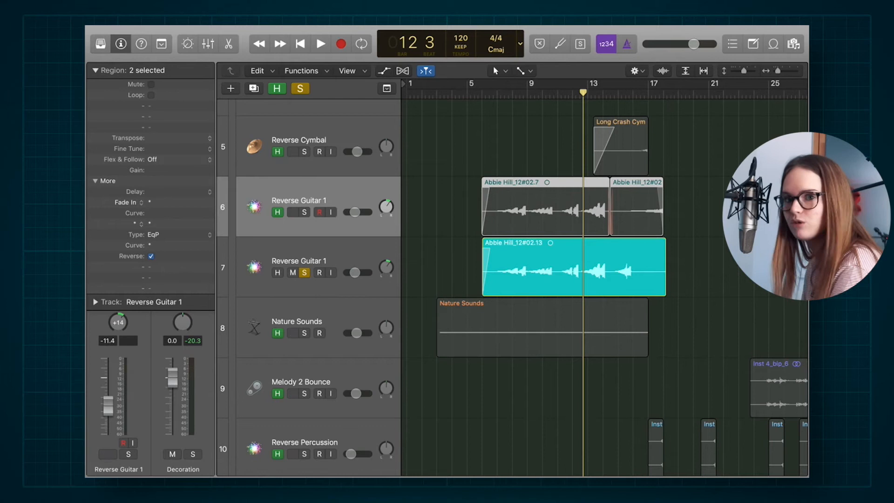
click(304, 273)
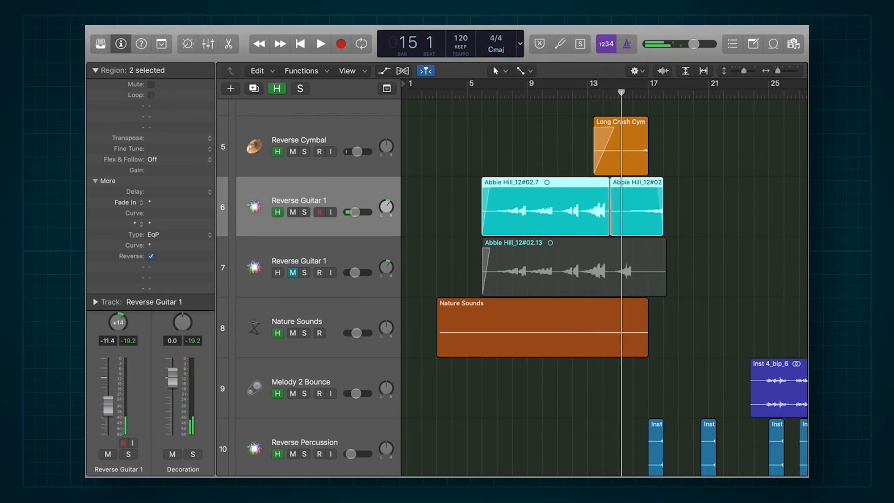
key(space)
Inspect the crossfade joining the two original reversed guitar regions and listen to it from bar 14.
key(super+Right)
key(super+Right)
key(super+Right)
key(super+Right)
scroll(604, 280, right, 5)
scroll(605, 280, right, 12)
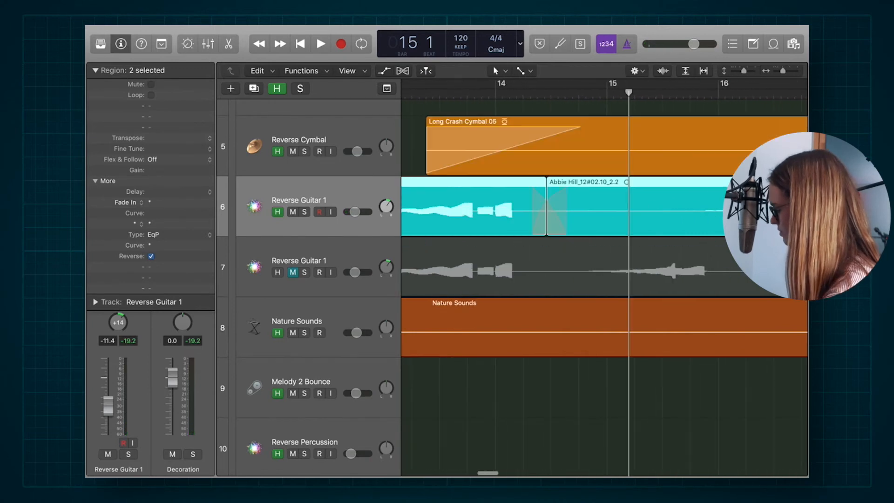
click(518, 92)
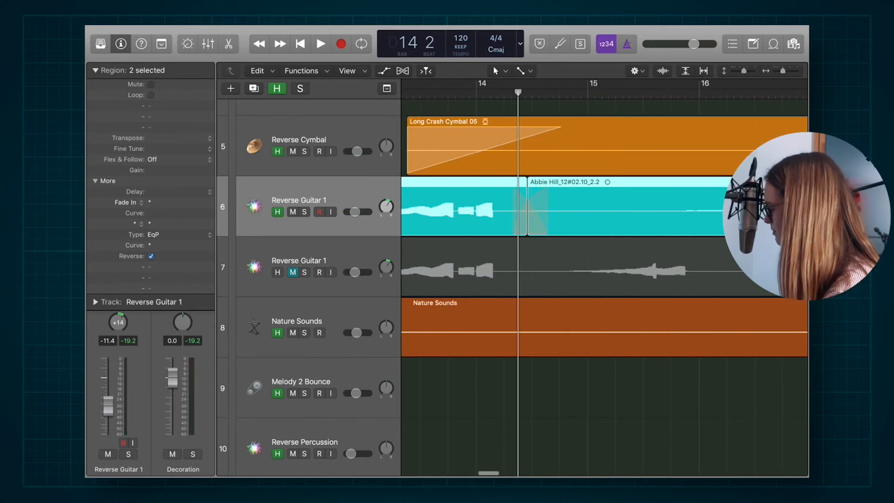
scroll(605, 280, right, 5)
scroll(604, 279, down, 1)
scroll(605, 280, left, 5)
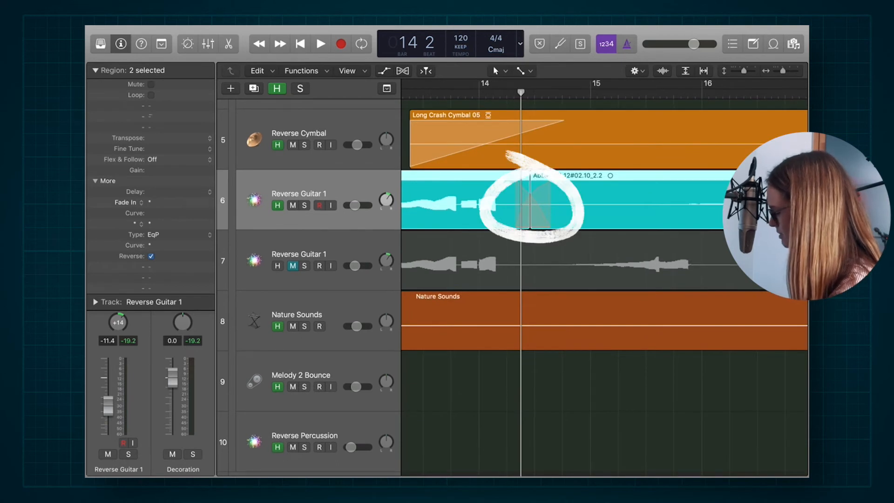
key(space)
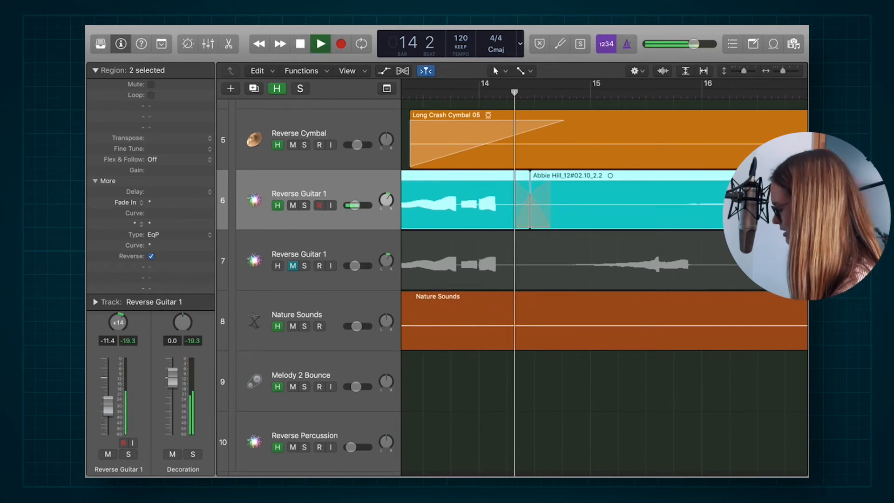
key(space)
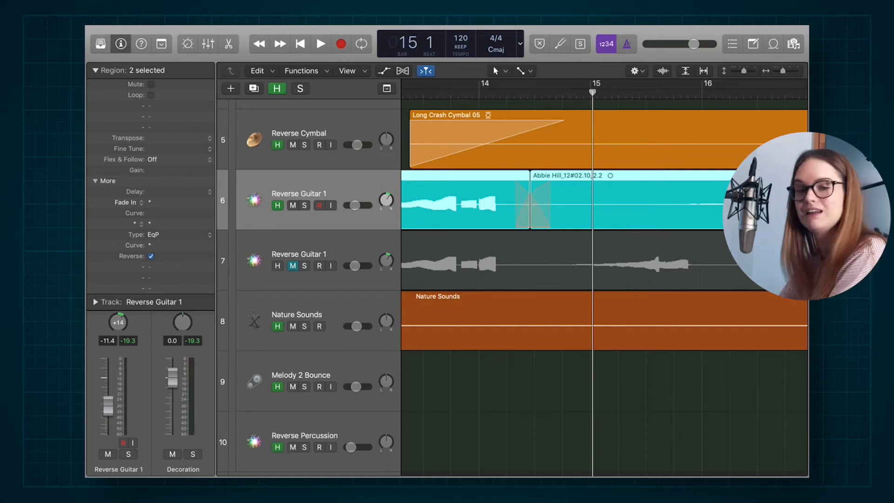
Listen to the second reversed guitar region and its fade-out, both soloed and with the other tracks.
scroll(559, 261, down, 5)
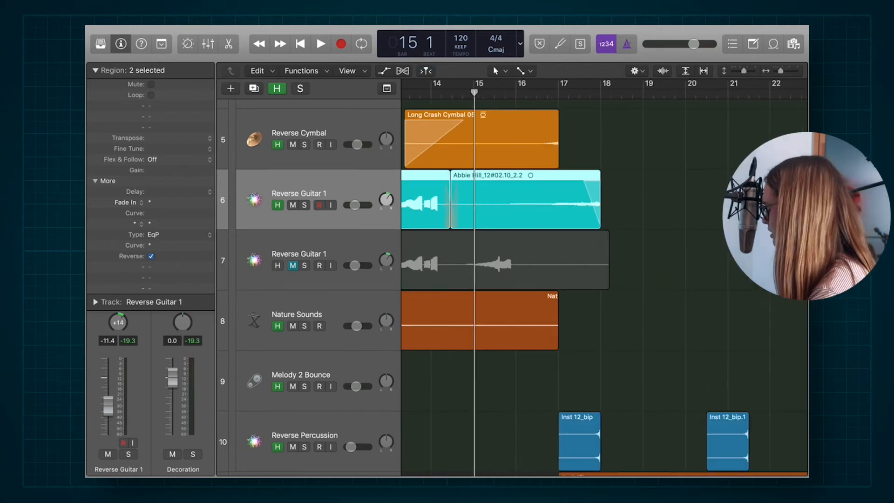
scroll(558, 261, right, 1)
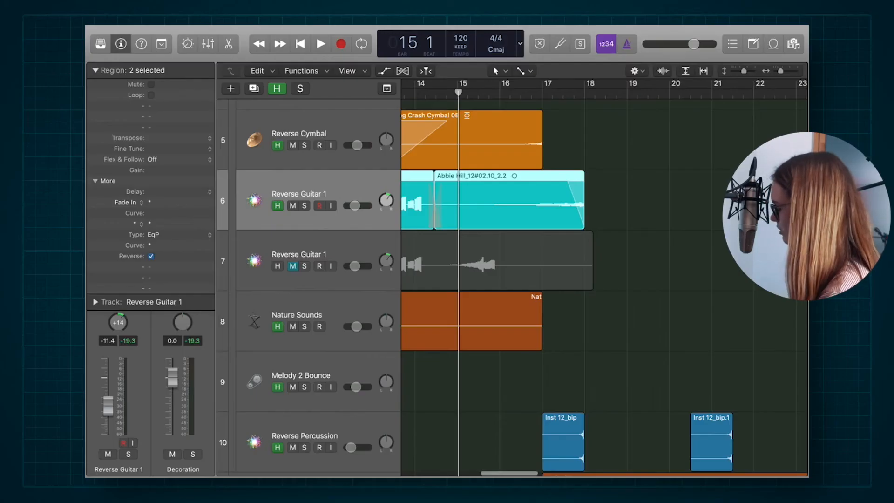
click(647, 200)
click(512, 200)
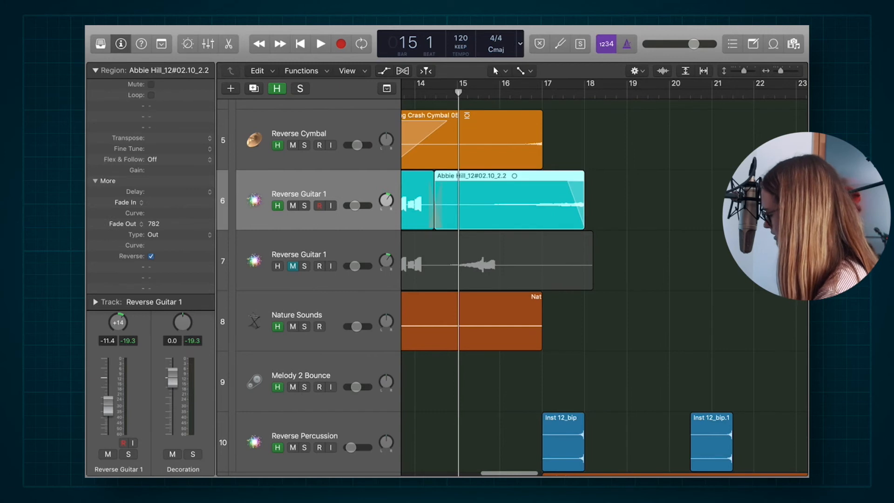
key(period)
key(s)
key(space)
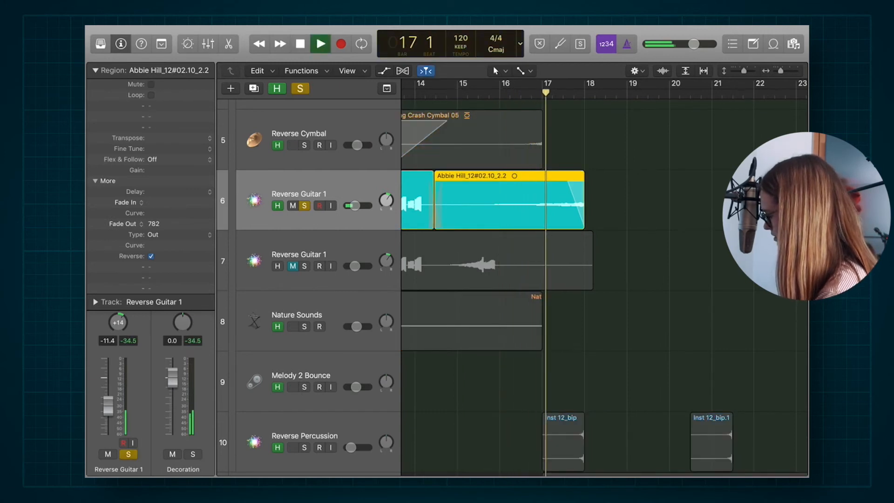
key(space)
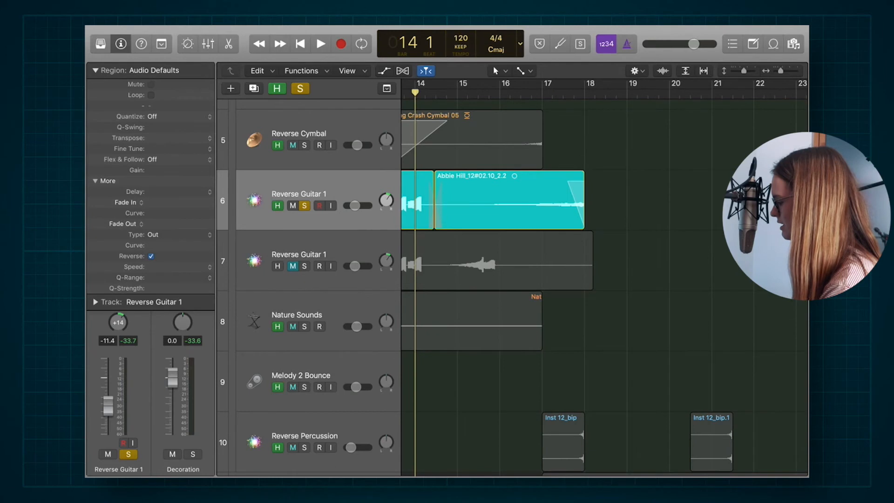
key(s)
key(space)
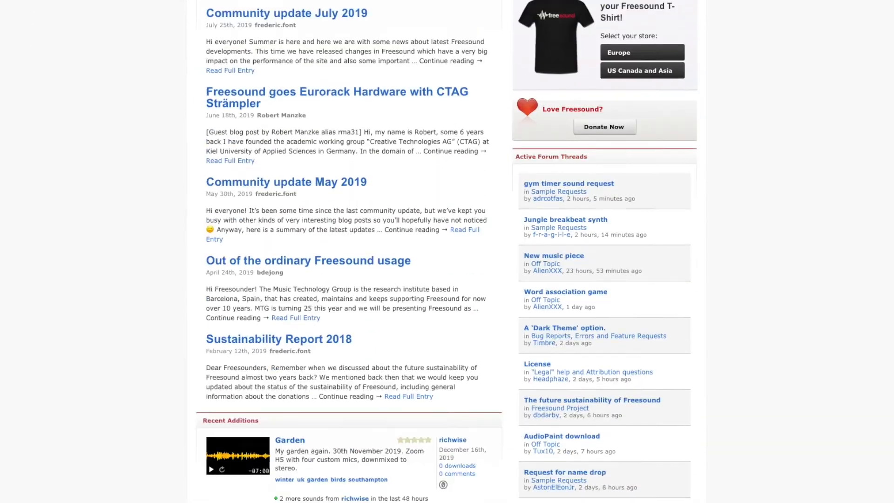
Browse the recent additions on the Freesound website and open the Crowded cantine.wav sound.
scroll(447, 251, down, 8)
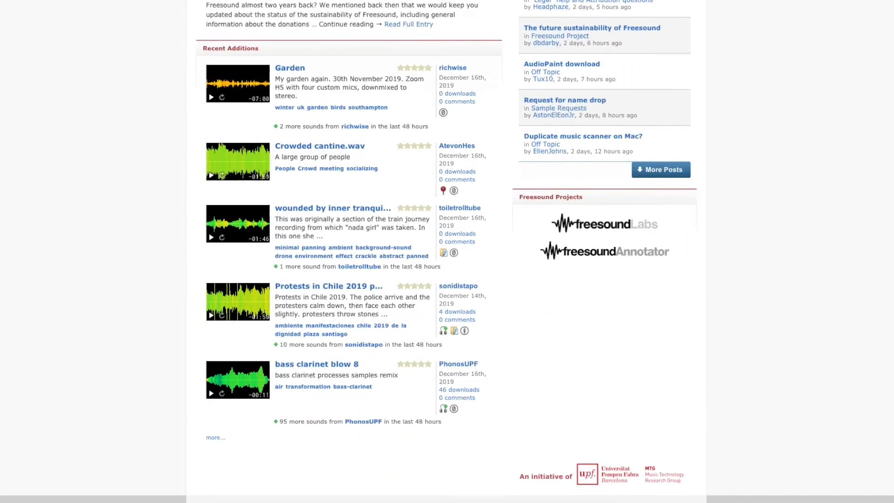
scroll(447, 252, down, 1)
click(320, 114)
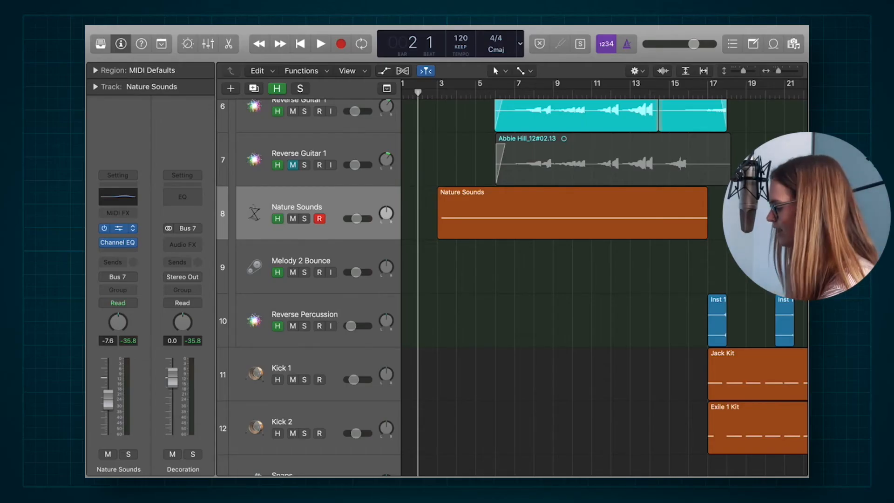
Browse the Factory Textures instruments in the Nature Sounds track's EXS24 sampler and play the soloed Nature Sounds region from bar 3.
click(119, 228)
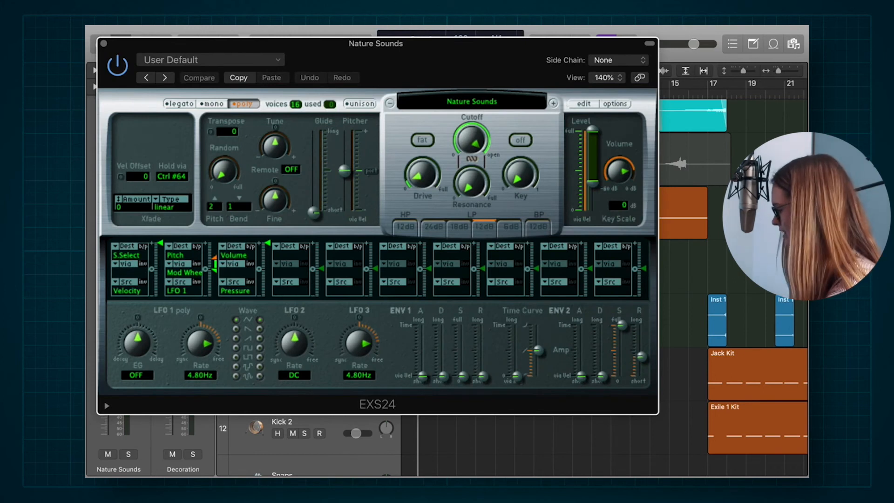
click(462, 100)
mouse_move(461, 242)
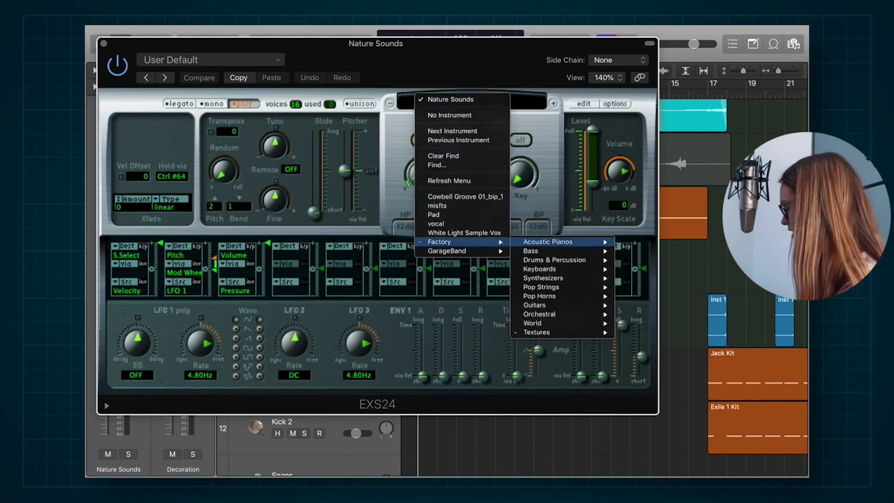
mouse_move(536, 332)
mouse_move(662, 342)
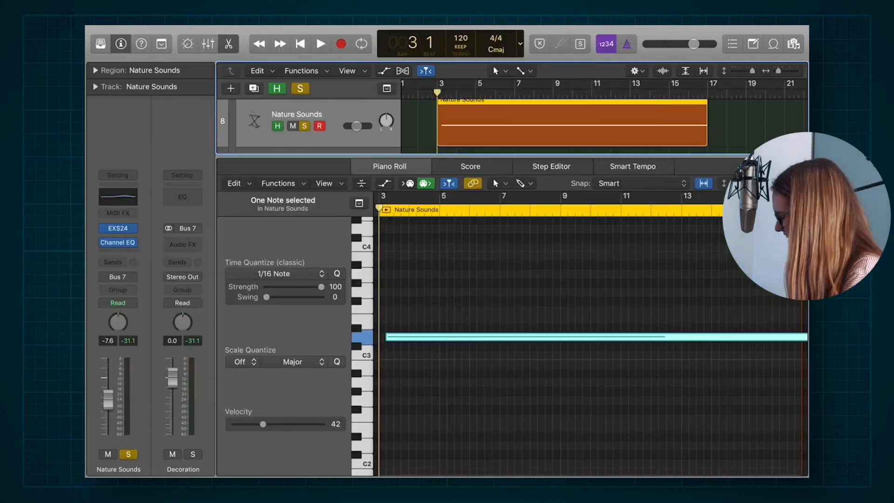
key(space)
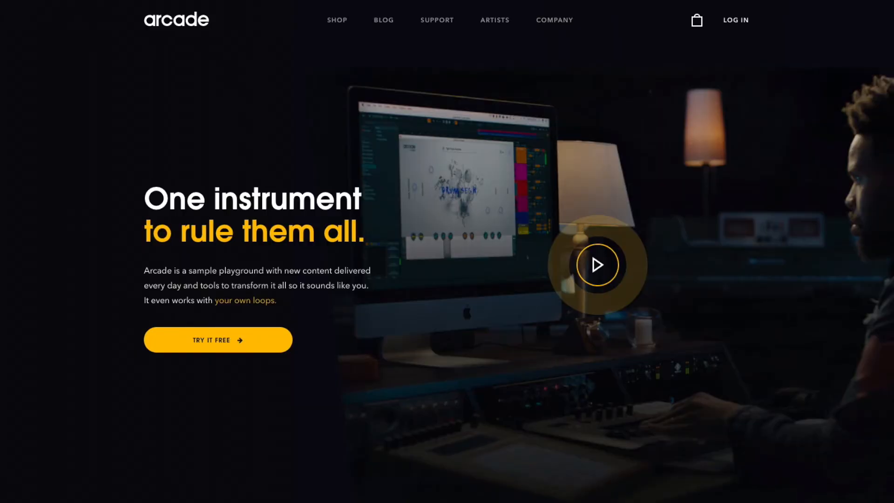
Switch to the Arcade product website and look through its introduction down to the synthesizer description.
scroll(447, 251, down, 5)
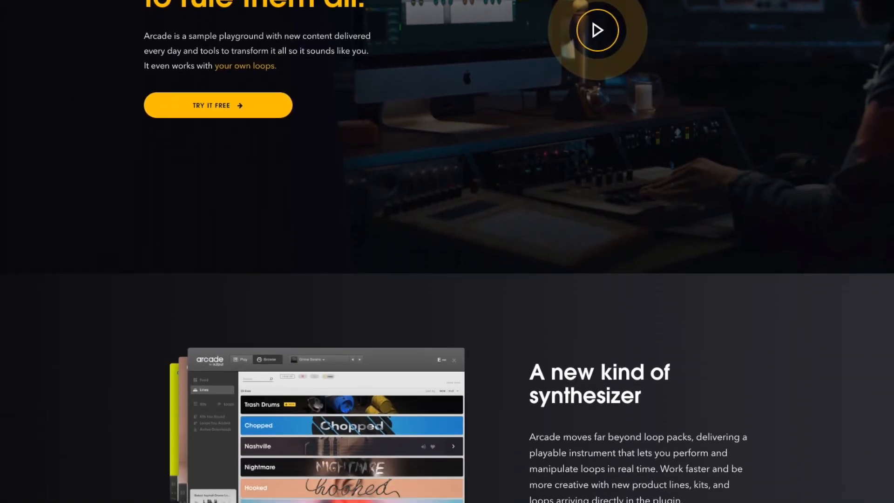
scroll(447, 251, down, 5)
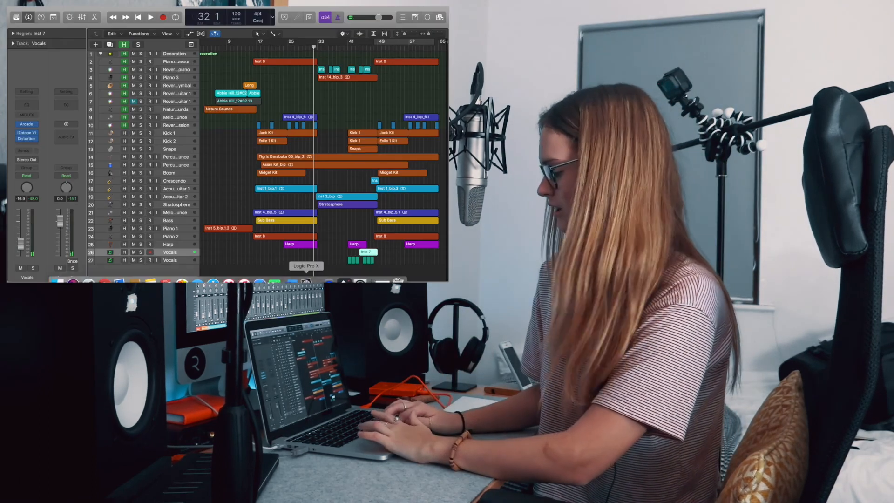
In Logic Pro X, open the Arcade instrument on the Vocals track holding the Inst 7 region and bring up a Glass Houses sample for editing.
key(Down)
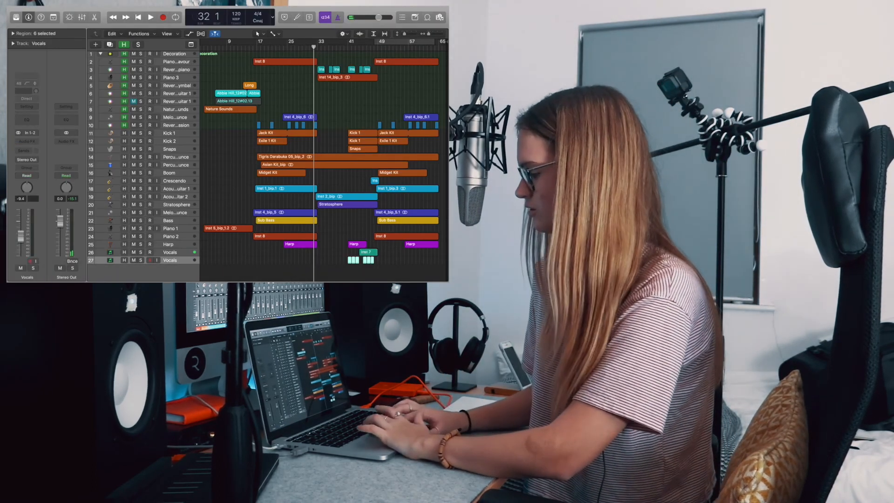
key(Up)
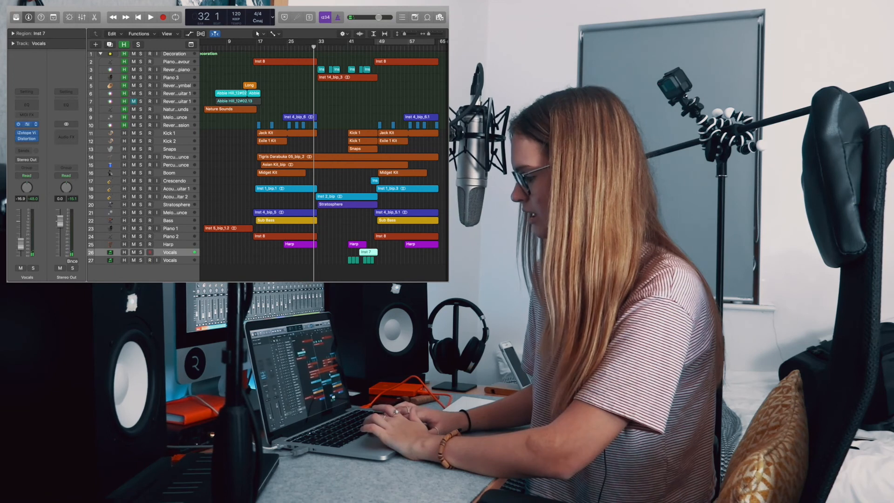
click(27, 124)
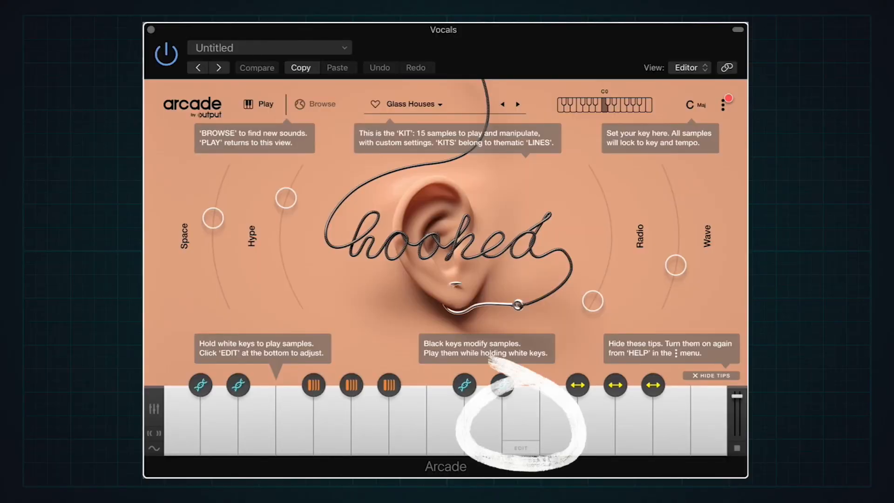
click(520, 448)
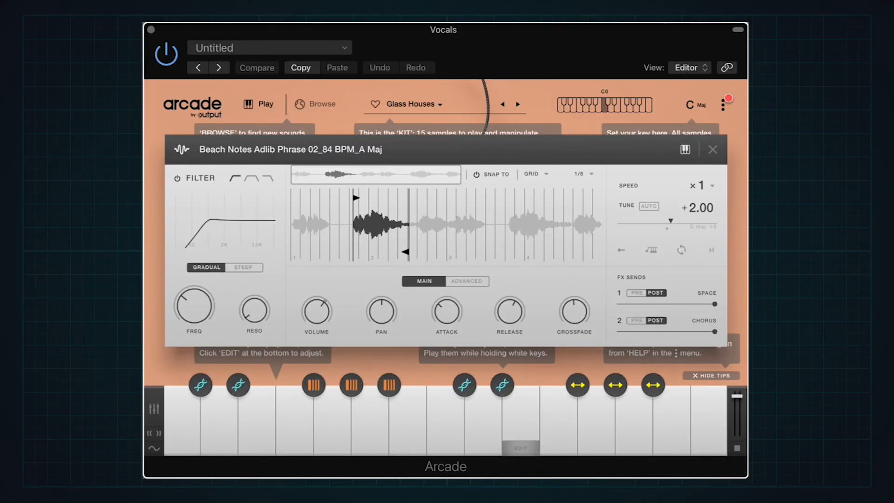